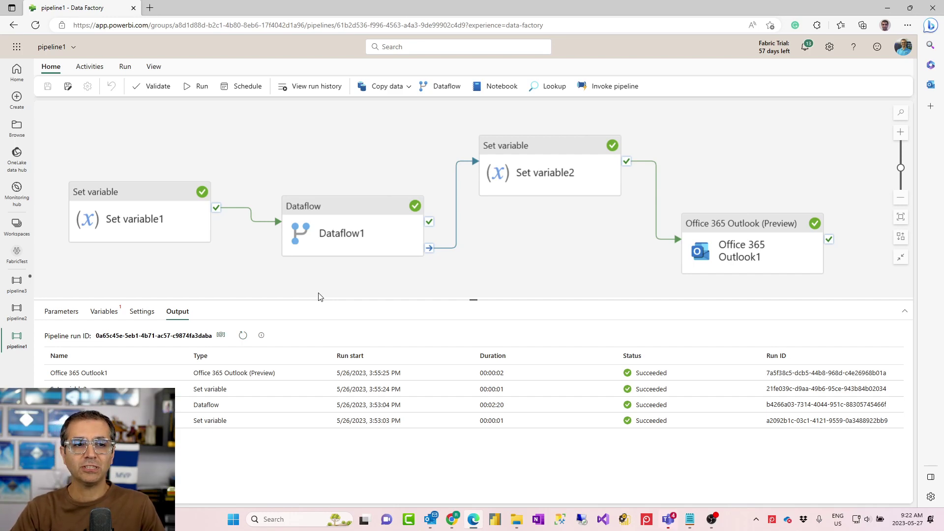
# Step: Review pipeline1's run output with all four activities succeeded, then show the Activities ribbon
pyautogui.click(90, 68)
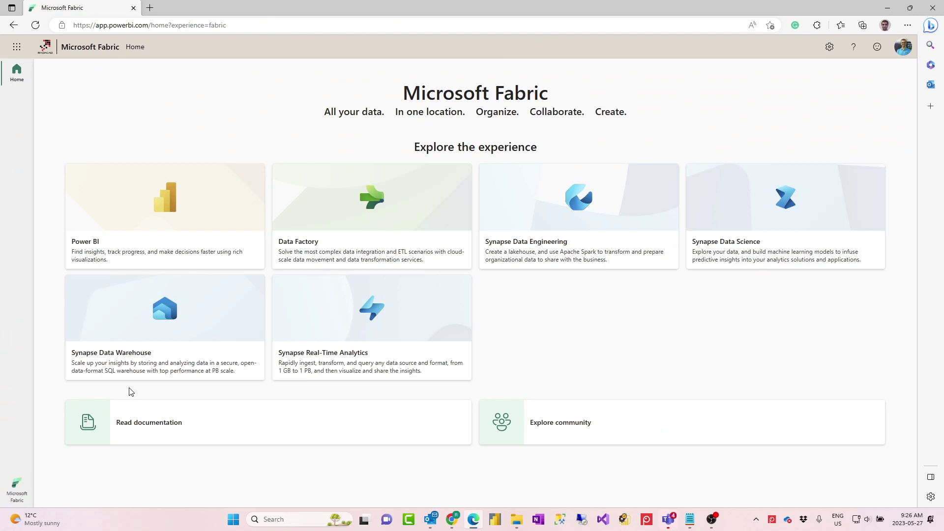
# Step: Switch the Fabric experience to Data Factory
pyautogui.click(17, 490)
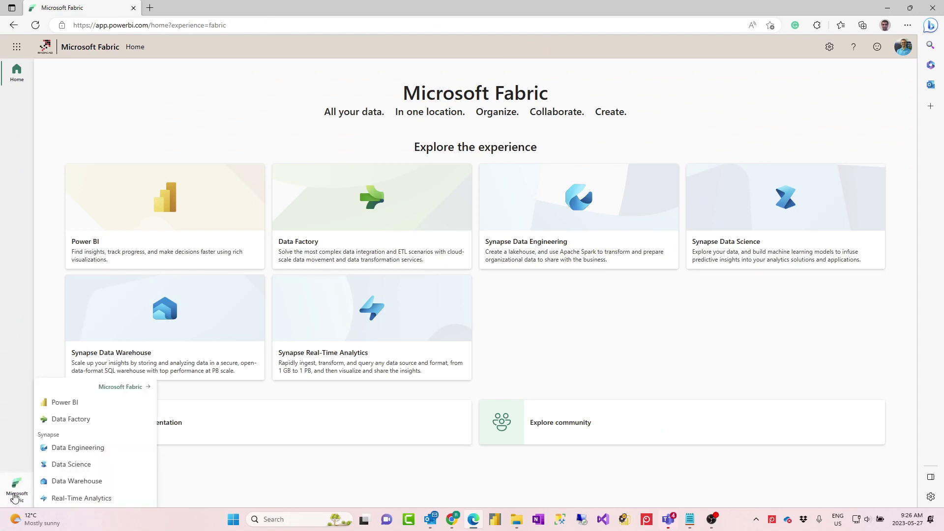
pyautogui.click(70, 420)
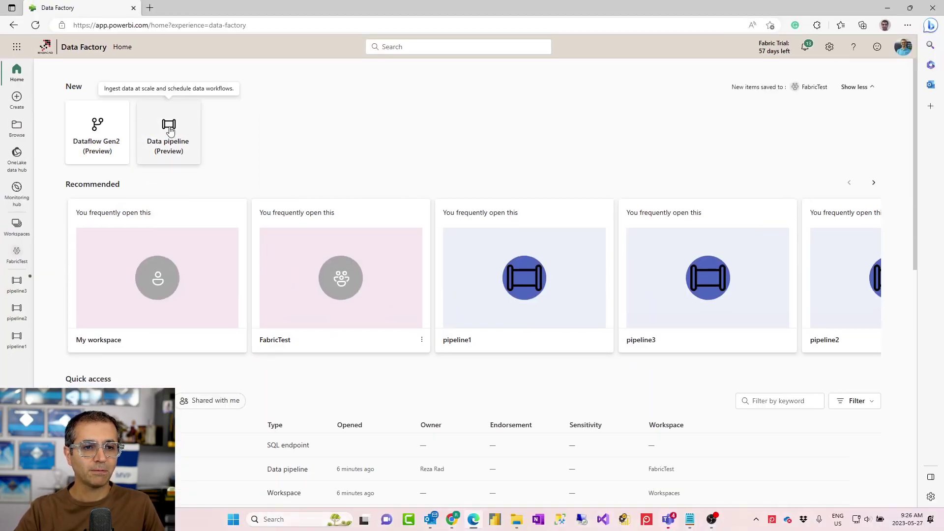
# Step: Create a new empty data pipeline named pipeline4
pyautogui.click(170, 129)
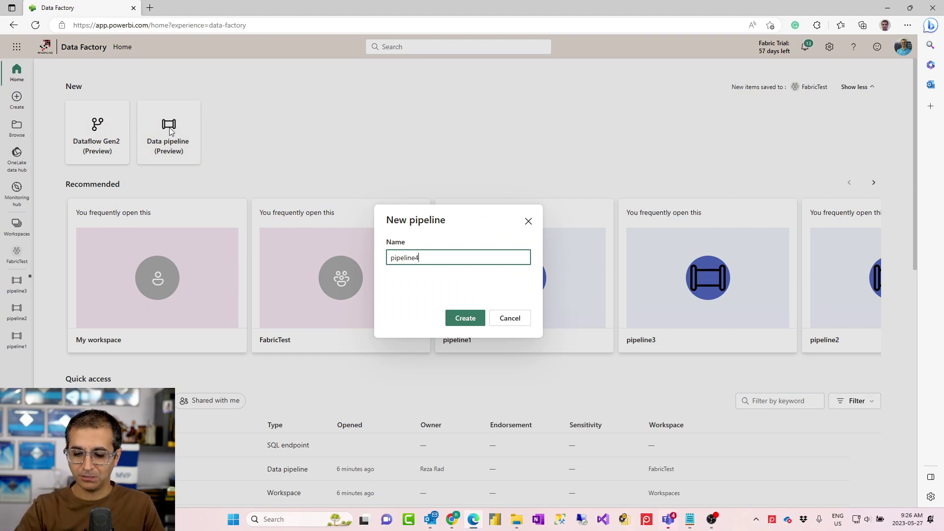
pyautogui.click(467, 323)
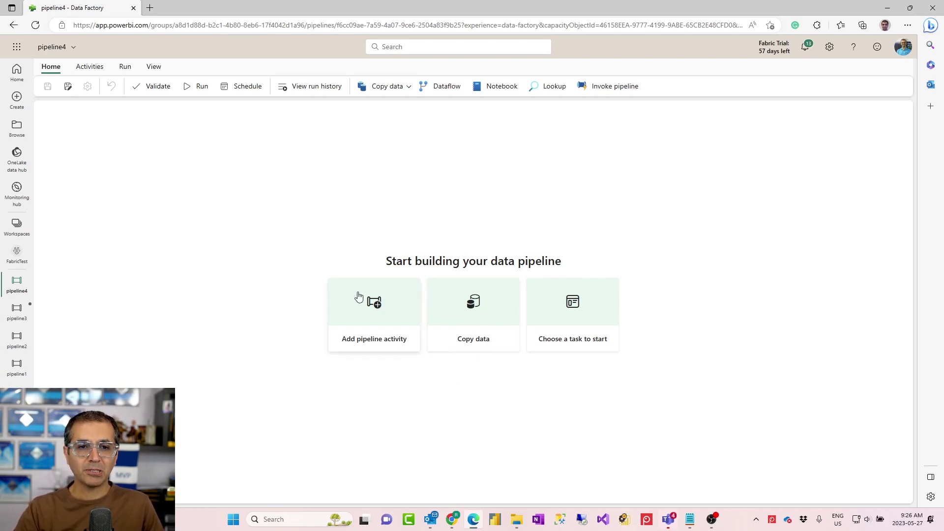
# Step: Preview the Copy data options, then show the Activities ribbon with Set variable, If condition and ForEach
pyautogui.click(411, 88)
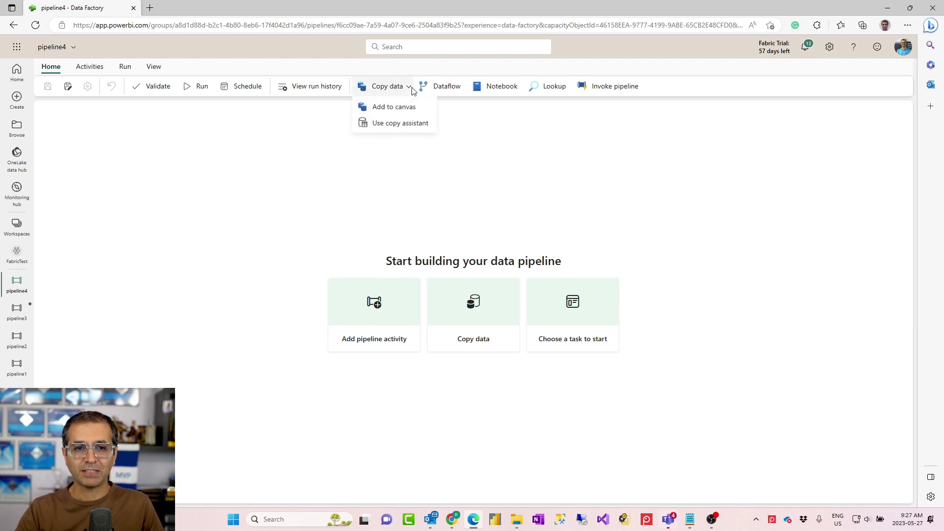
pyautogui.click(93, 73)
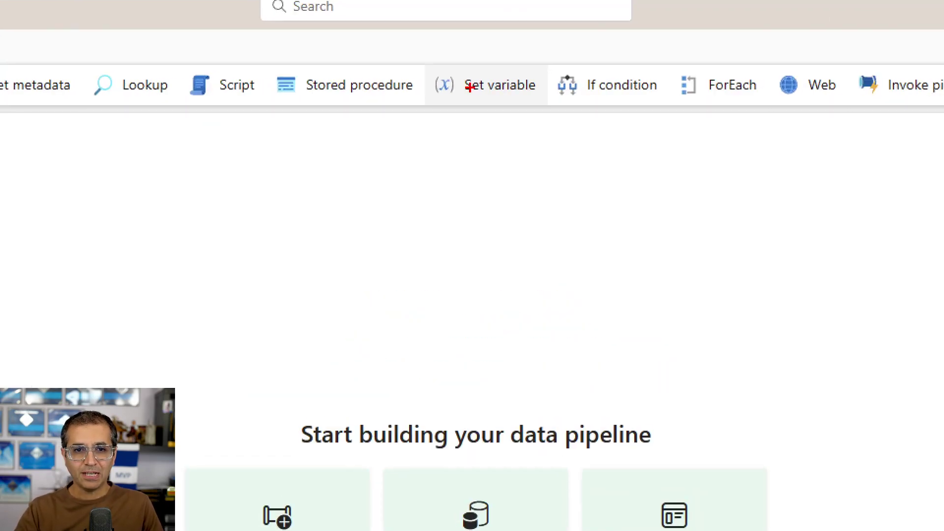
pyautogui.moveTo(423, 63); pyautogui.dragTo(544, 107)
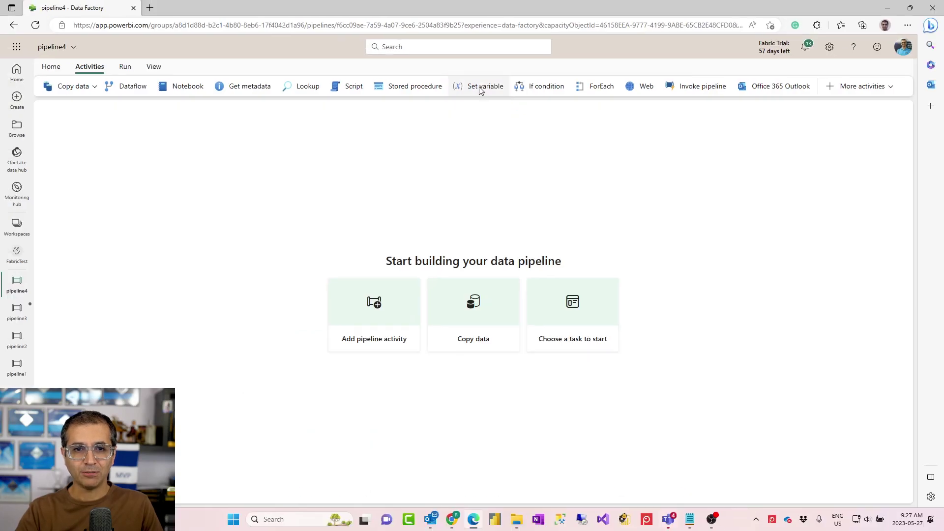
# Step: Add Set variable1 to the pipeline4 canvas, position it, and select it for editing
pyautogui.click(481, 87)
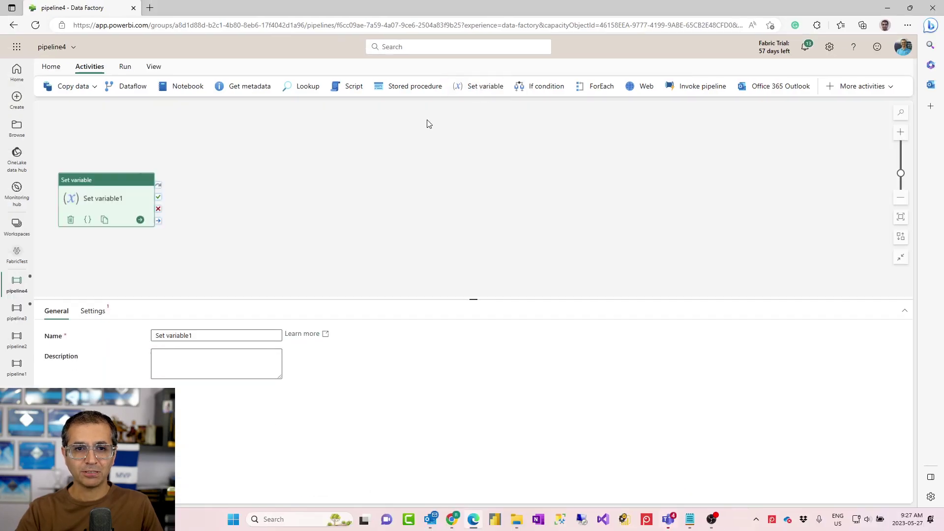
pyautogui.moveTo(115, 185); pyautogui.dragTo(186, 187)
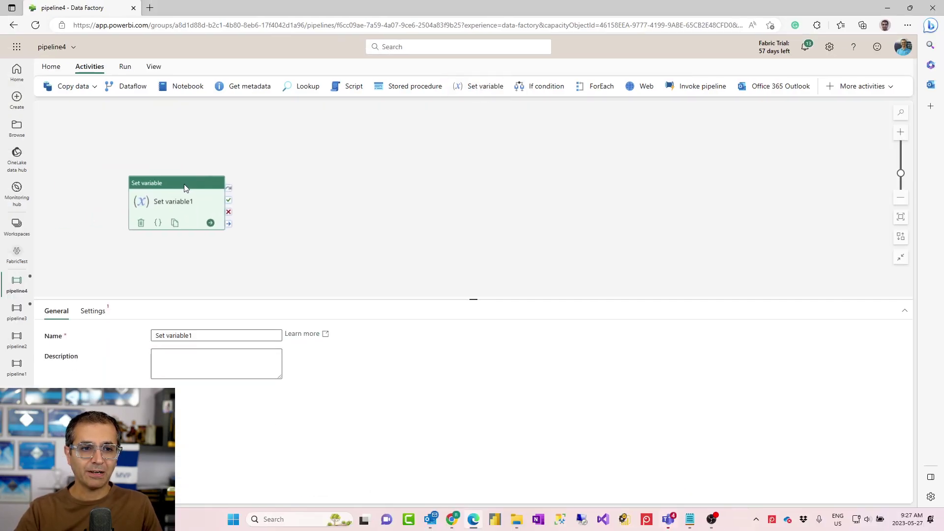
pyautogui.scroll(3, 181, 189)
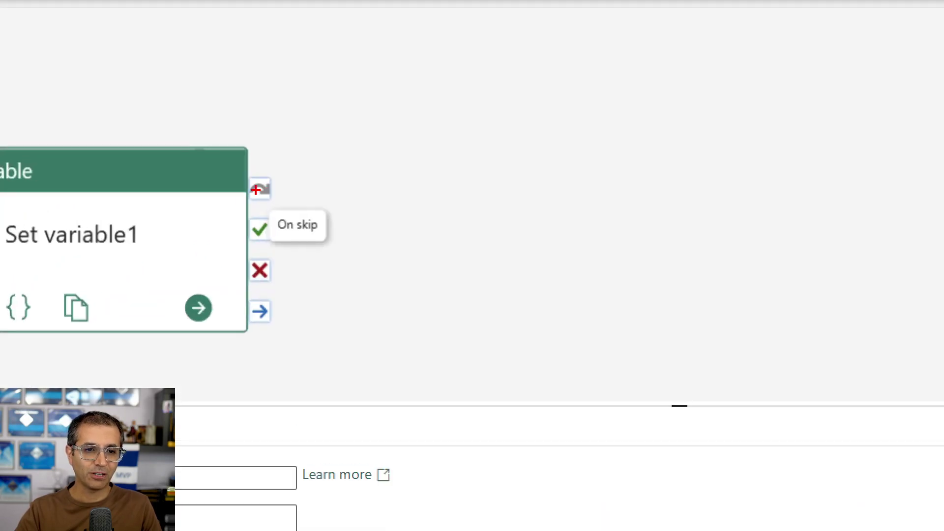
pyautogui.moveTo(239, 172)
pyautogui.mouseDown()
pyautogui.moveTo(282, 312)
pyautogui.moveTo(278, 339)
pyautogui.mouseUp()
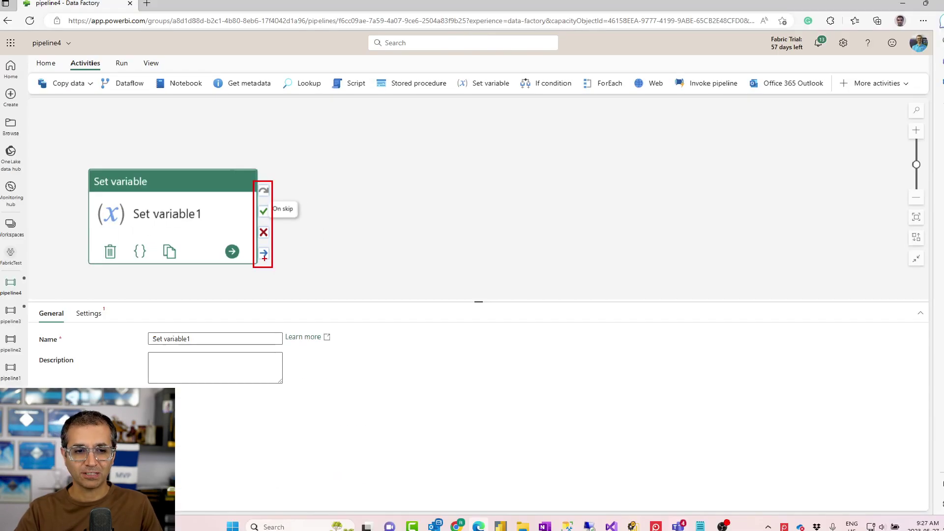
pyautogui.click(343, 298)
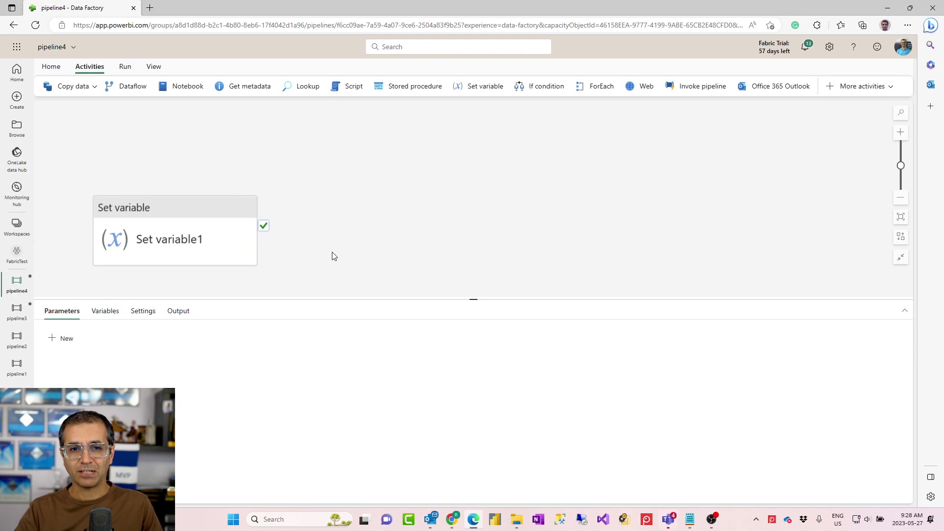
pyautogui.click(188, 213)
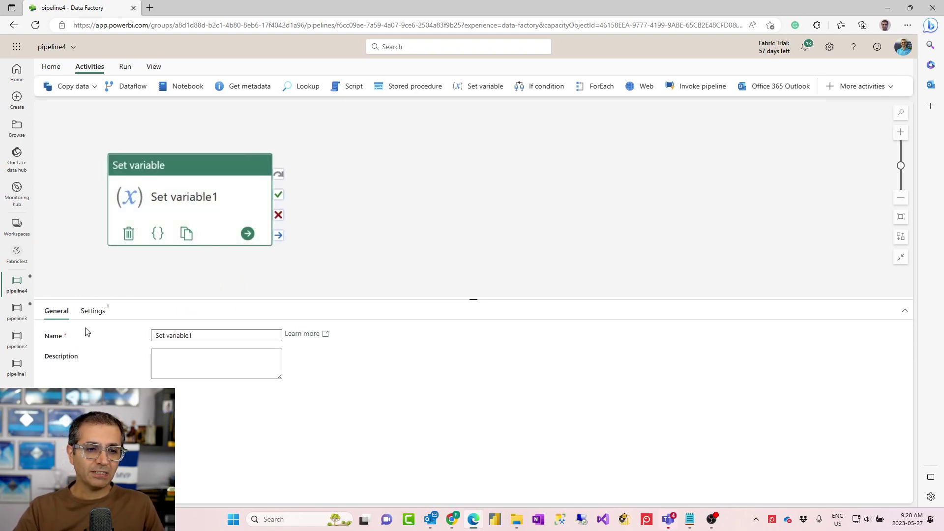
# Step: Create a new String pipeline variable named StartTime in Set variable1's settings
pyautogui.click(92, 311)
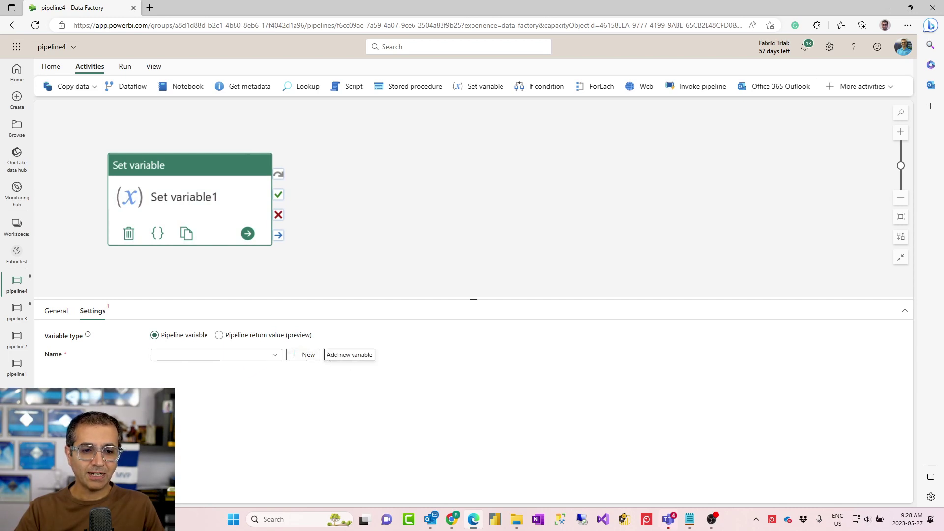
pyautogui.click(301, 354)
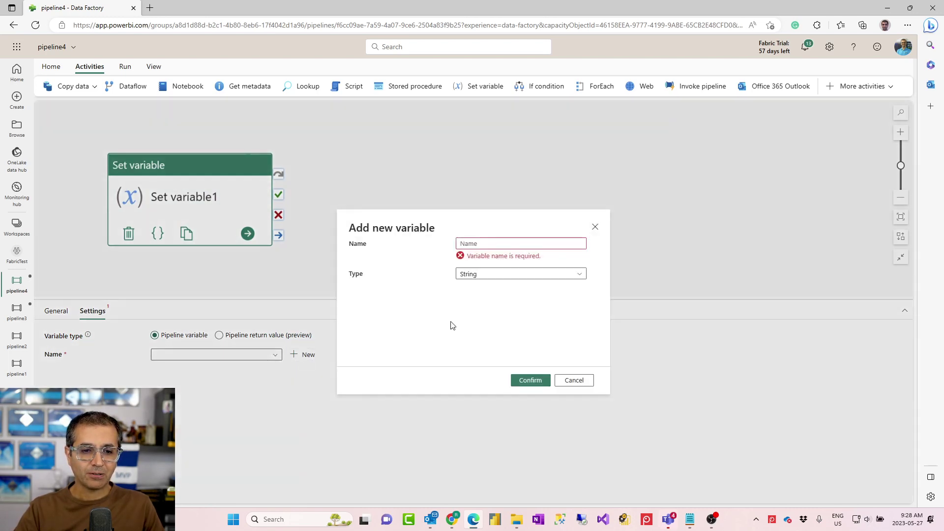
pyautogui.click(497, 242)
pyautogui.write('StartTime')
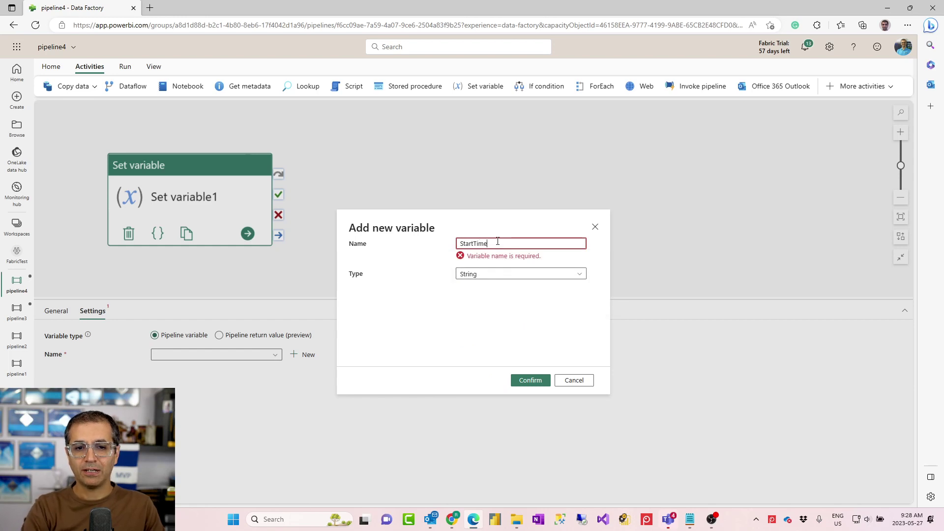
pyautogui.click(484, 265)
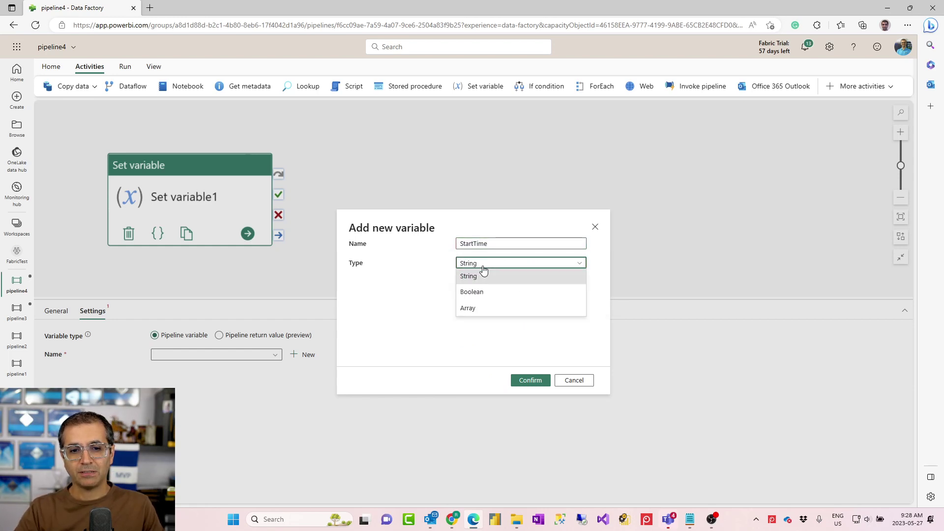
pyautogui.click(484, 272)
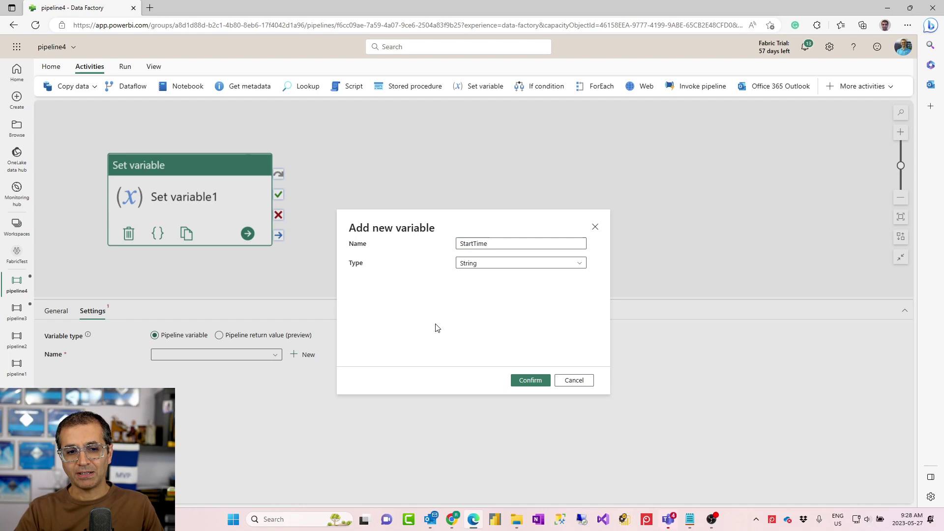
pyautogui.click(530, 381)
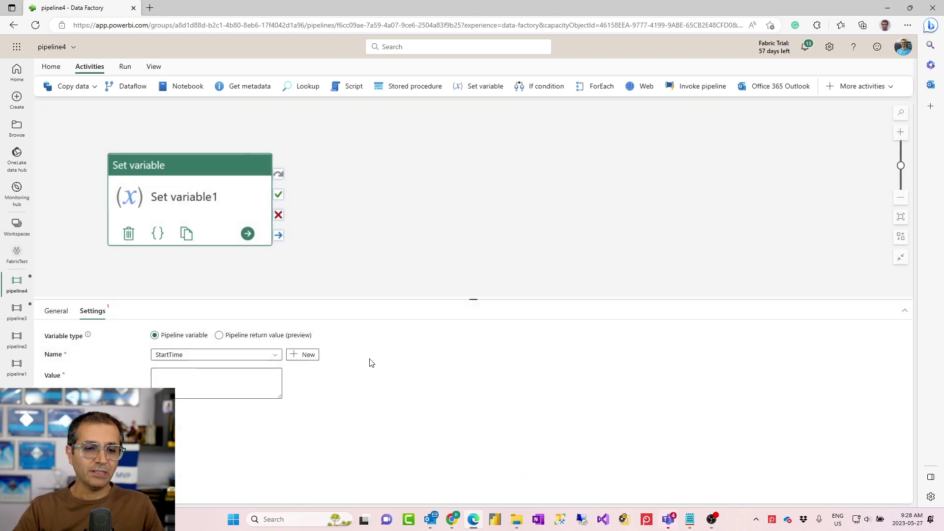
pyautogui.click(181, 380)
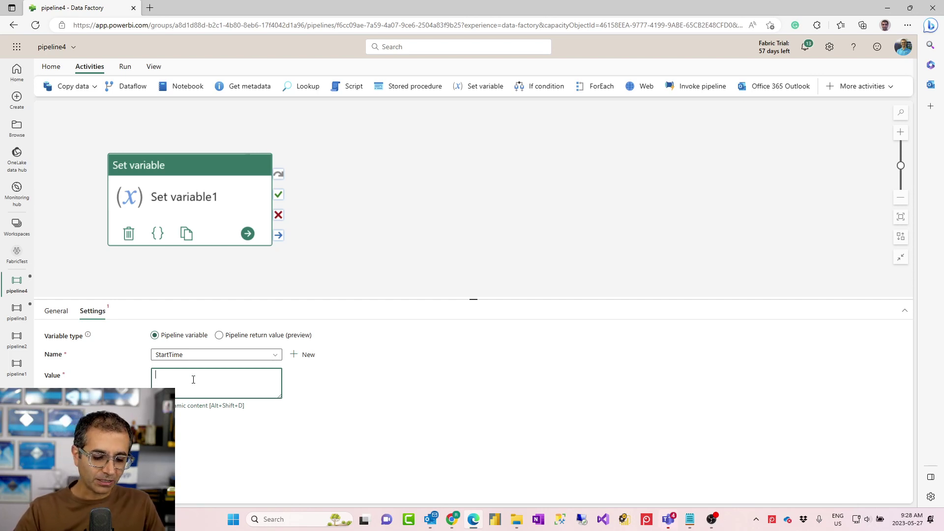
pyautogui.press('alt')
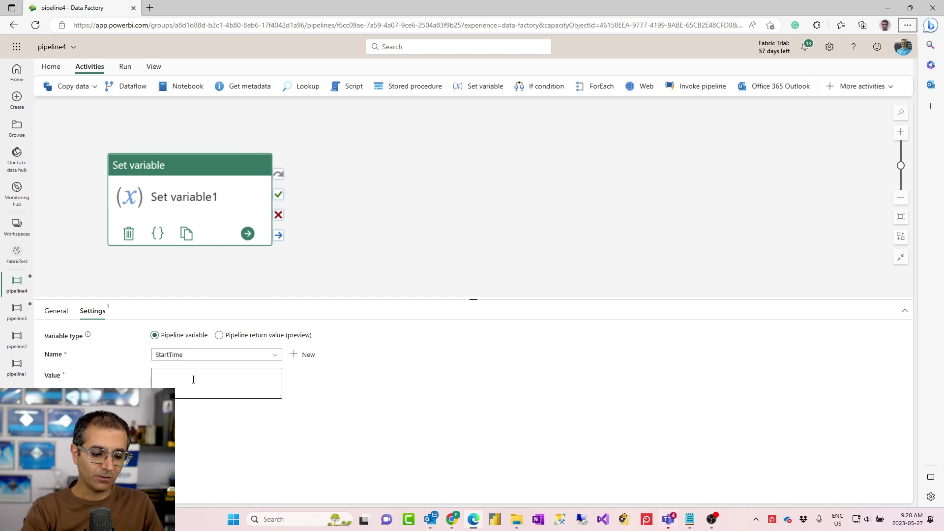
pyautogui.click(192, 379)
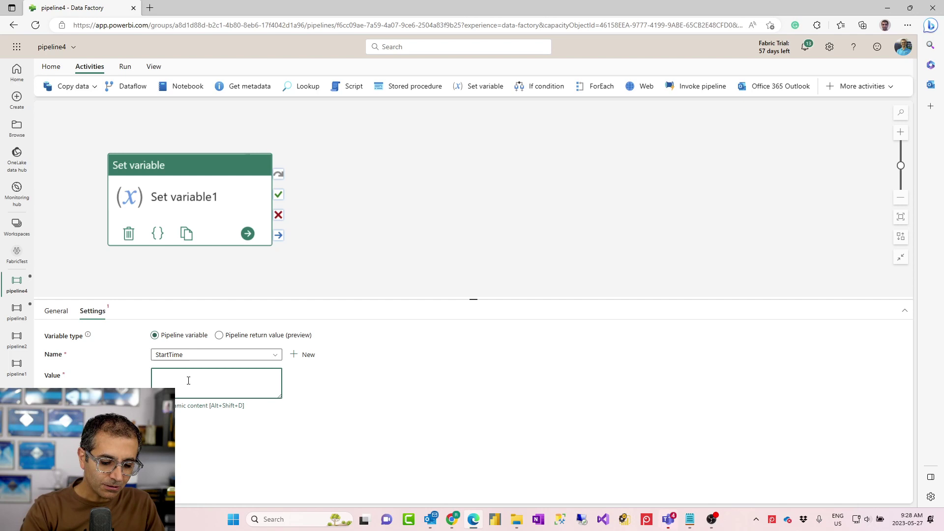
pyautogui.hotkey('alt', 'shift', 'd')
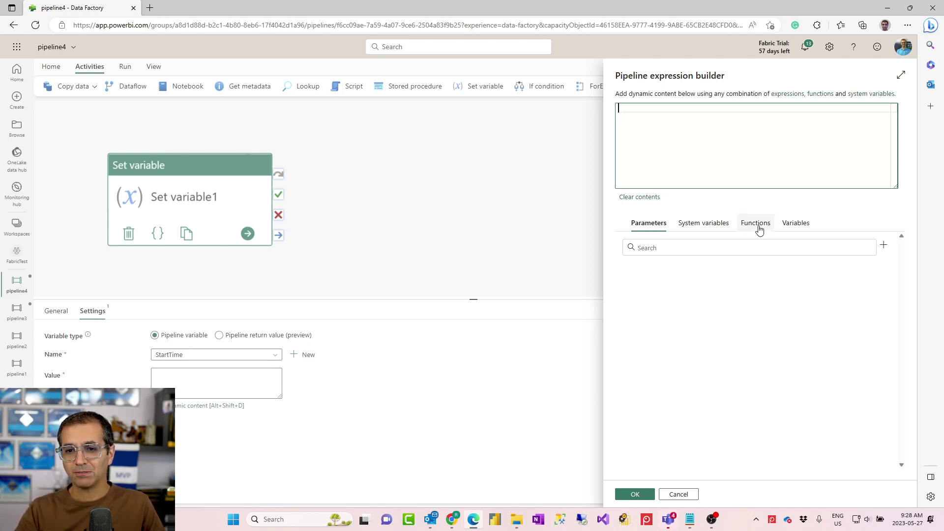
pyautogui.click(758, 227)
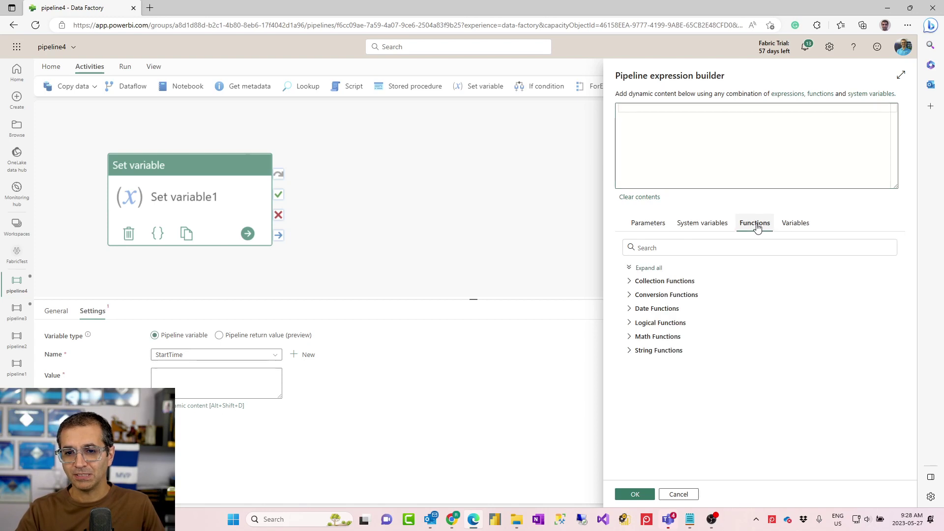
pyautogui.click(633, 311)
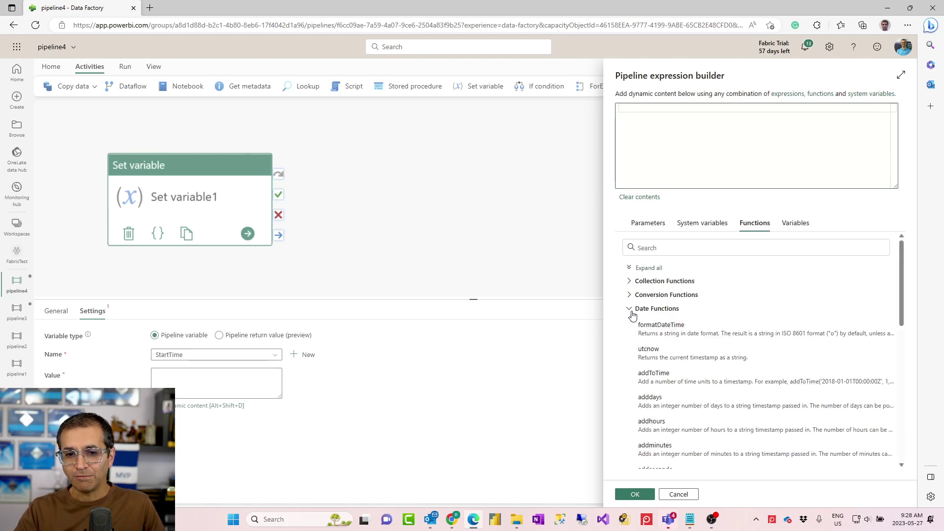
pyautogui.click(656, 361)
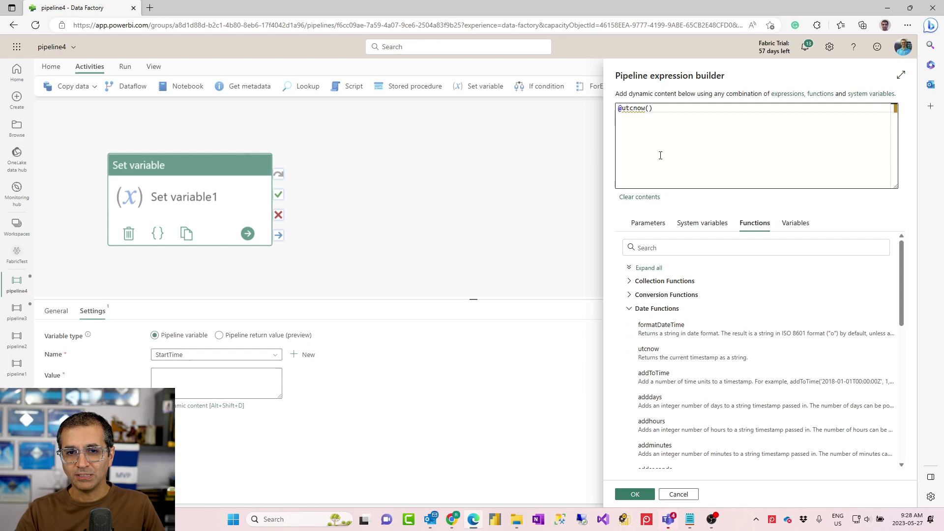
pyautogui.moveTo(659, 114); pyautogui.dragTo(621, 109)
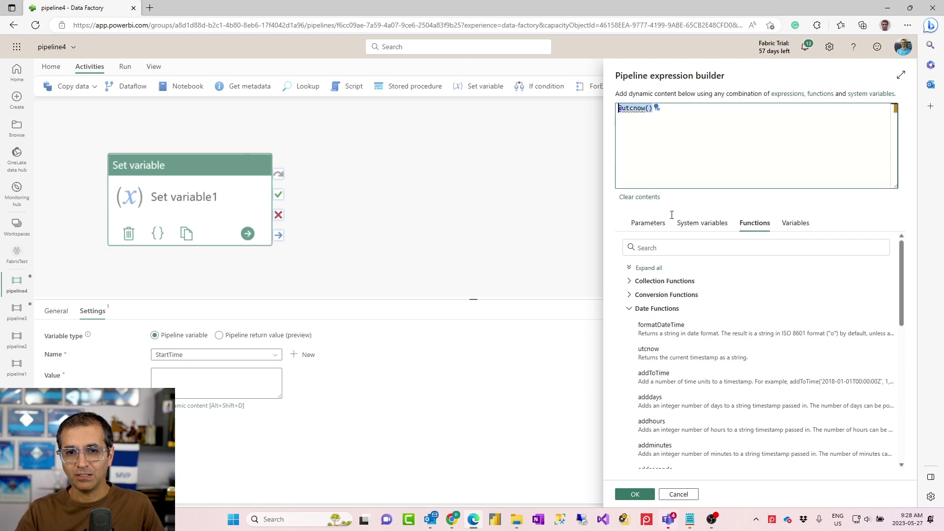
pyautogui.click(636, 496)
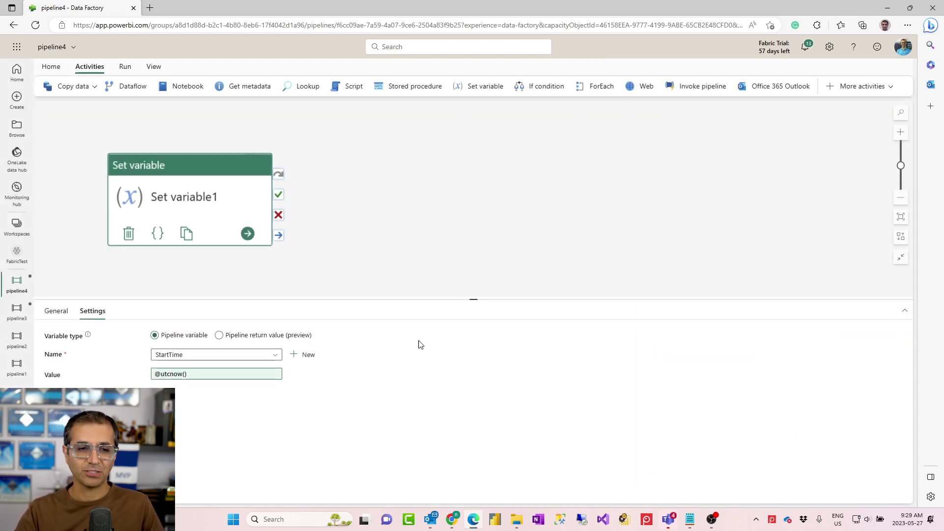
# Step: Place Dataflow1 beside Set variable1 and connect it to run on Set variable1's success
pyautogui.click(400, 235)
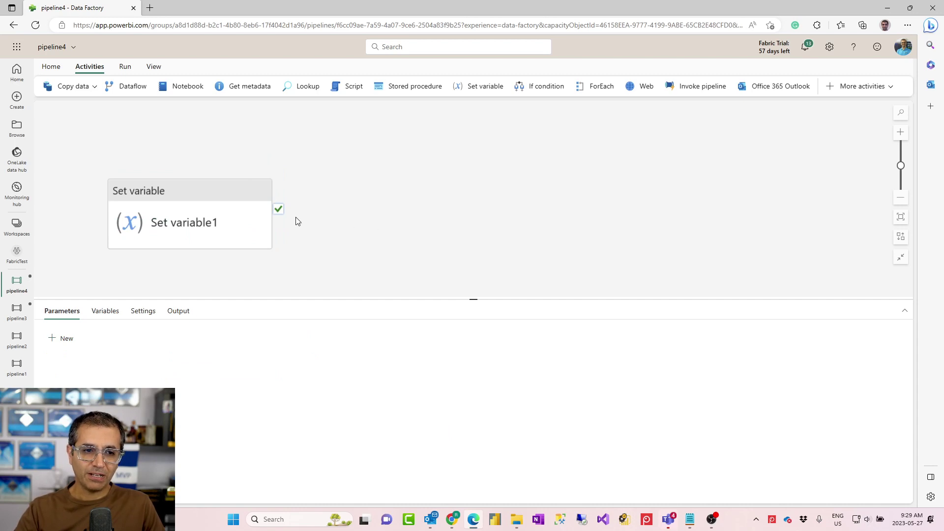
pyautogui.click(197, 192)
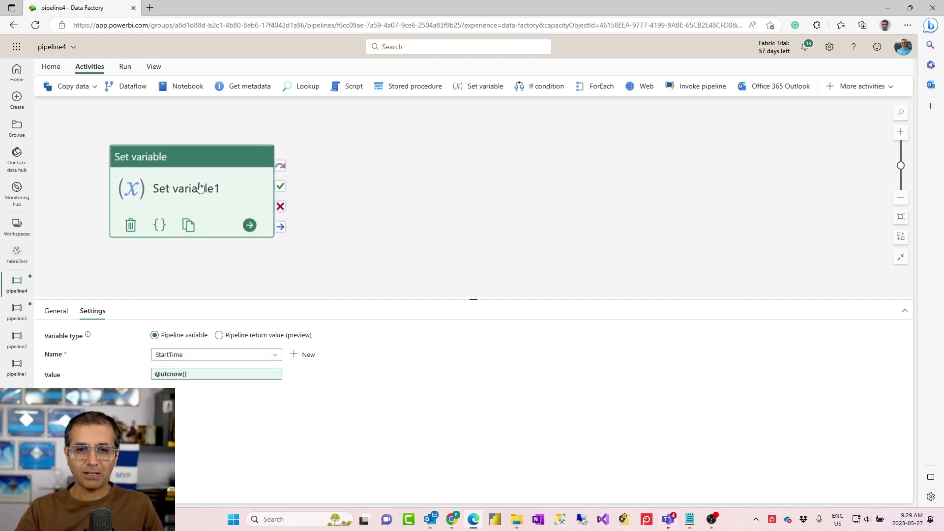
pyautogui.click(130, 89)
pyautogui.moveTo(552, 232); pyautogui.dragTo(274, 184)
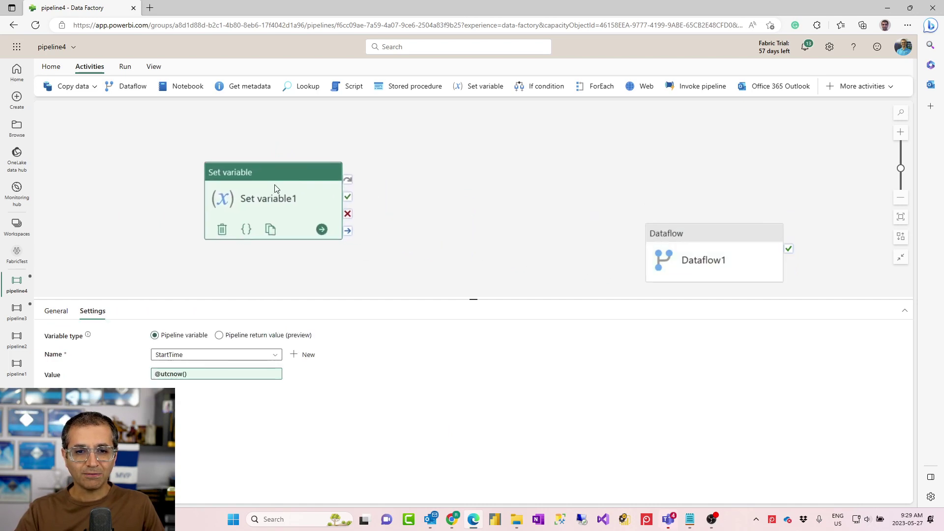
pyautogui.moveTo(704, 256); pyautogui.dragTo(390, 190)
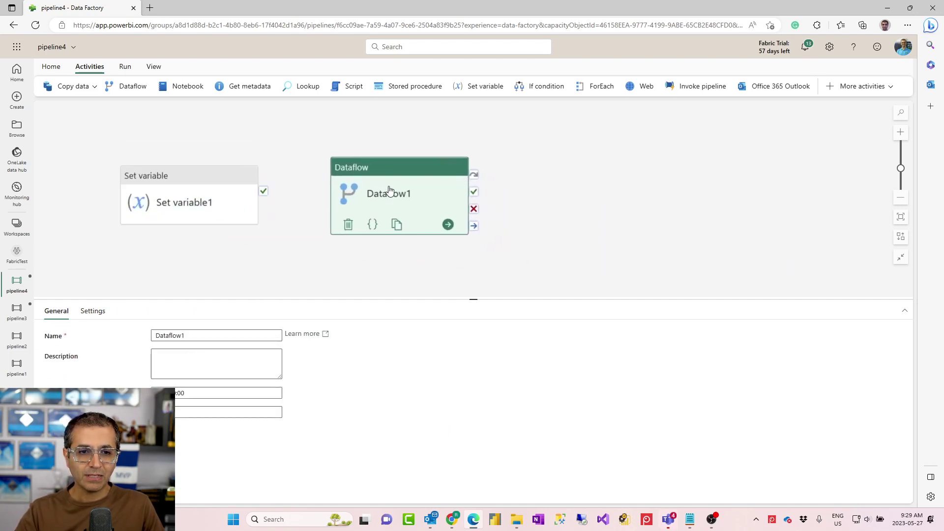
pyautogui.moveTo(264, 191); pyautogui.dragTo(354, 205)
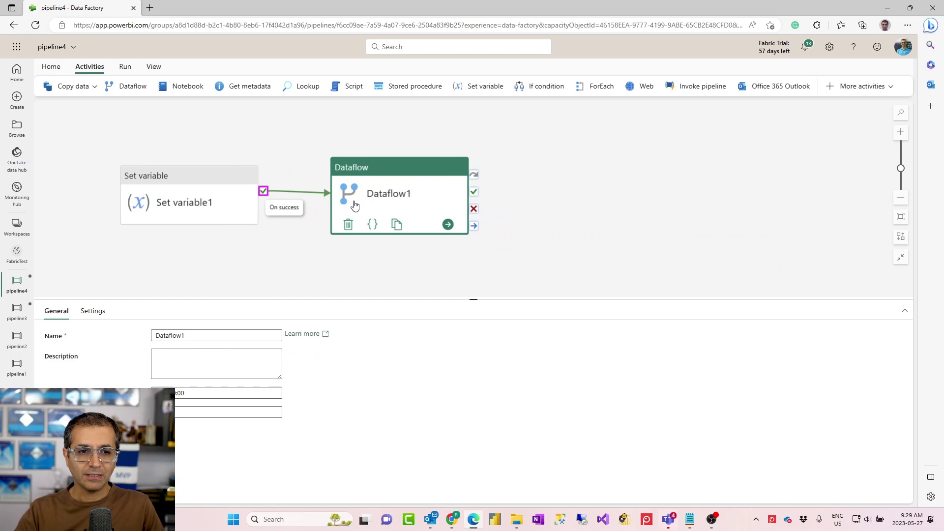
pyautogui.click(362, 209)
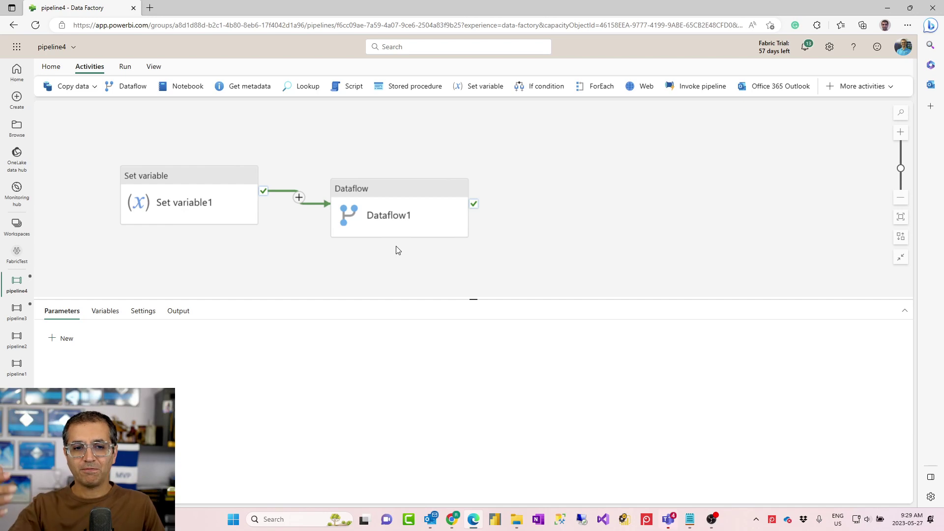
# Step: Show Dataflow1's Settings and list the dataflows available to run
pyautogui.click(408, 202)
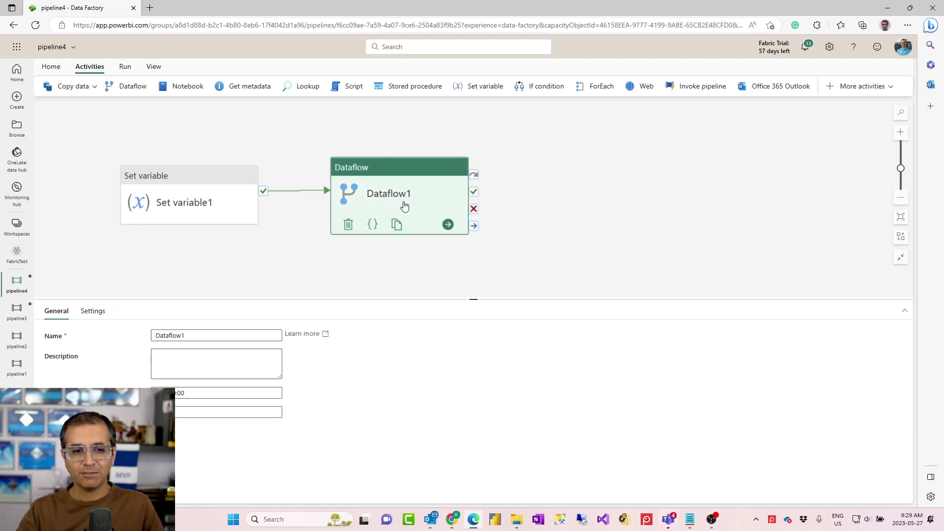
pyautogui.click(93, 313)
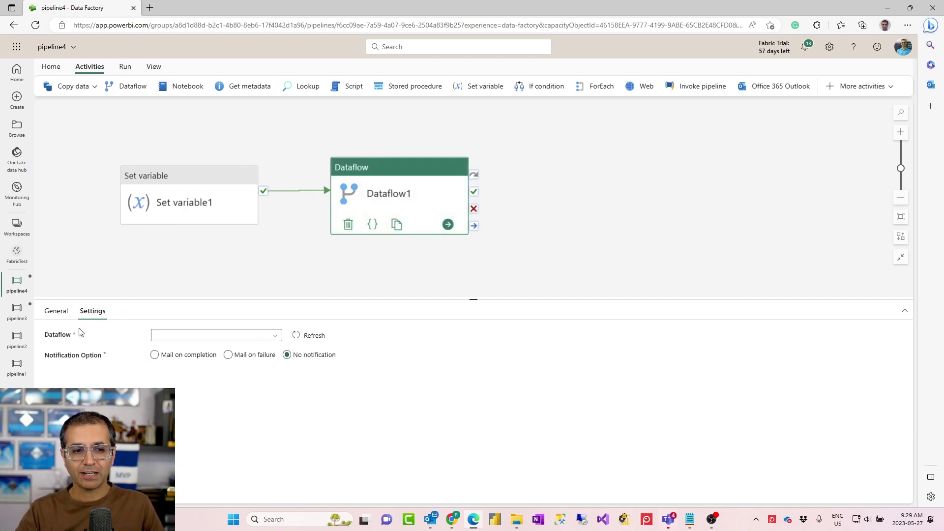
pyautogui.click(273, 336)
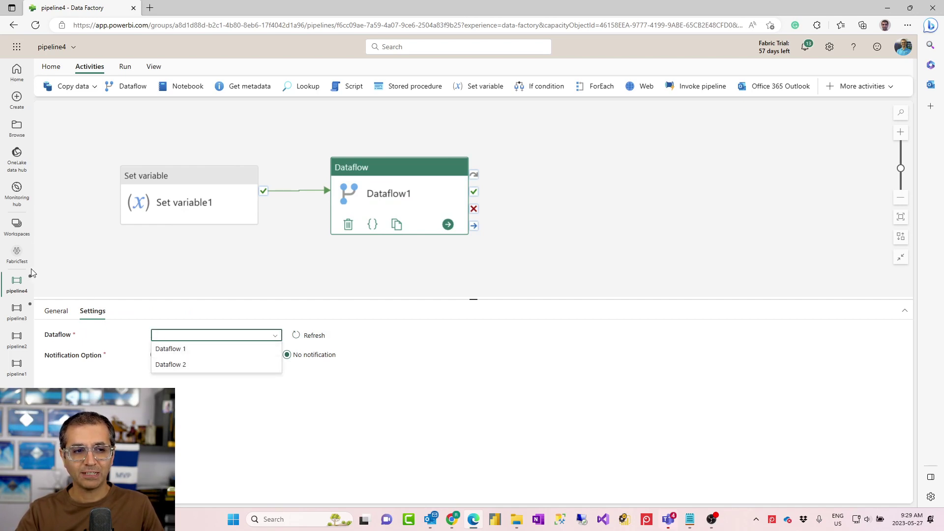
# Step: Bring up the browser tab's options to duplicate the pipeline4 tab
pyautogui.rightClick(19, 260)
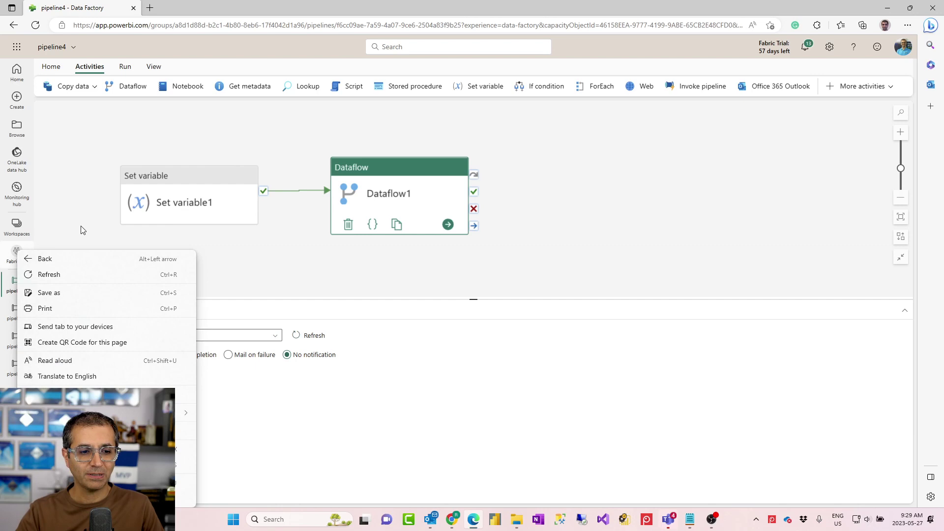
pyautogui.click(79, 209)
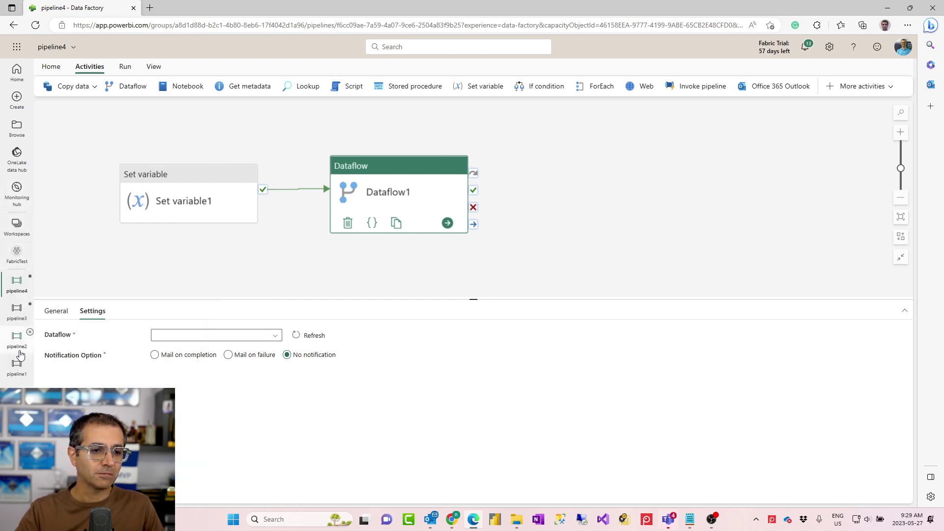
pyautogui.rightClick(14, 229)
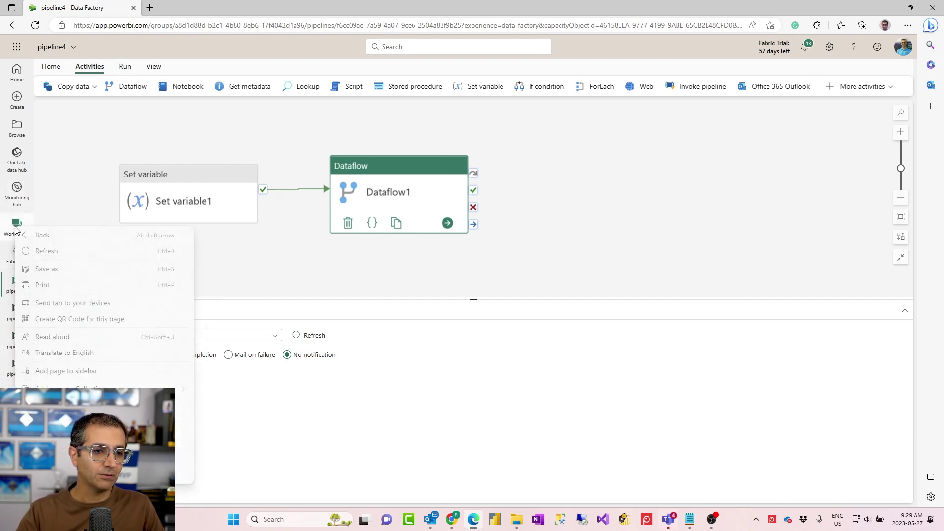
pyautogui.click(139, 11)
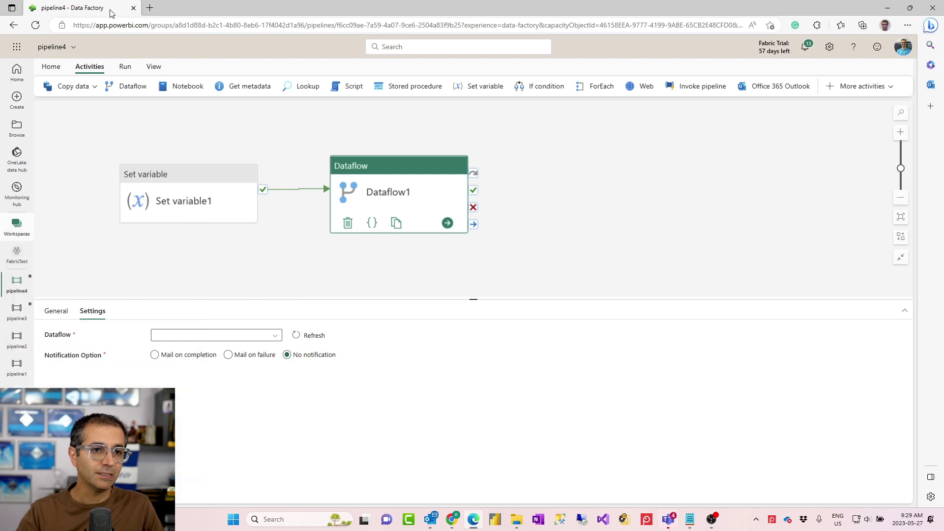
pyautogui.rightClick(108, 9)
# Step: In the duplicated tab, view the FabricTest workspace listing Dataflow 1 and Dataflow 2, then return to pipeline4
pyautogui.press('Escape')
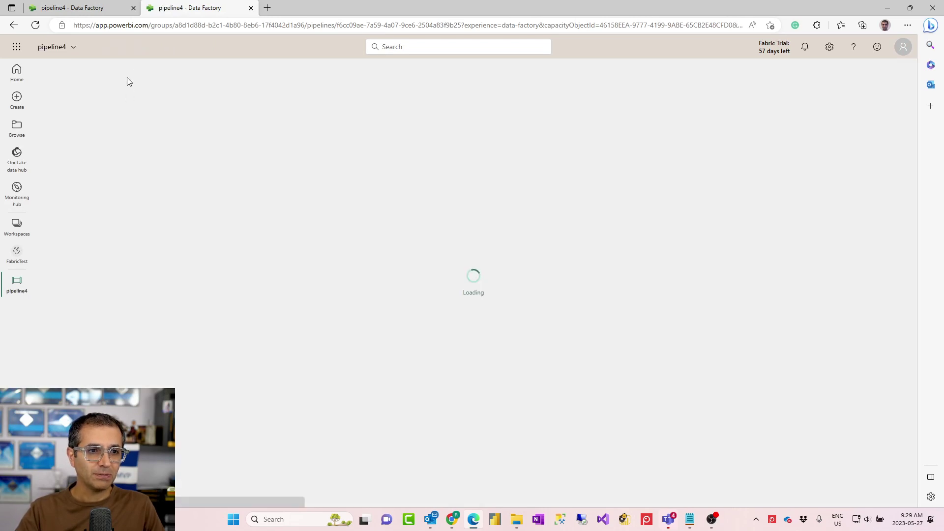
pyautogui.click(74, 49)
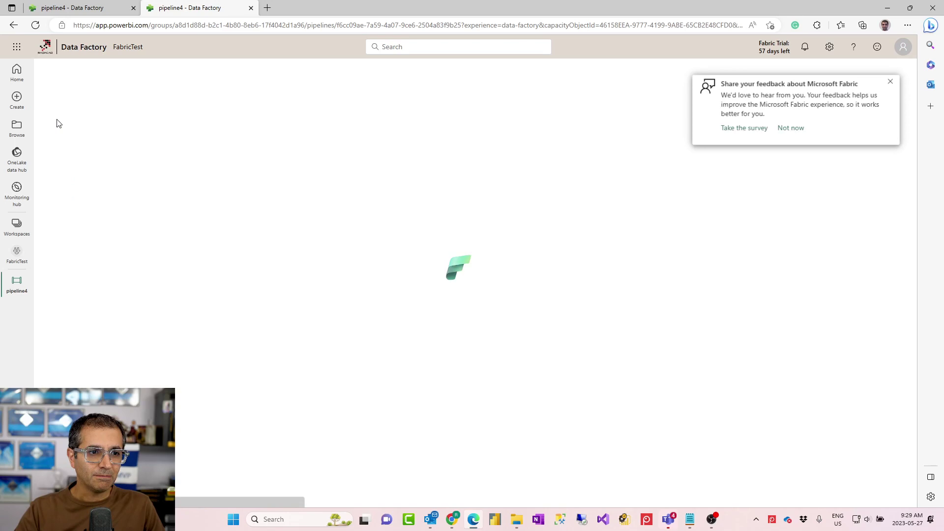
pyautogui.click(892, 82)
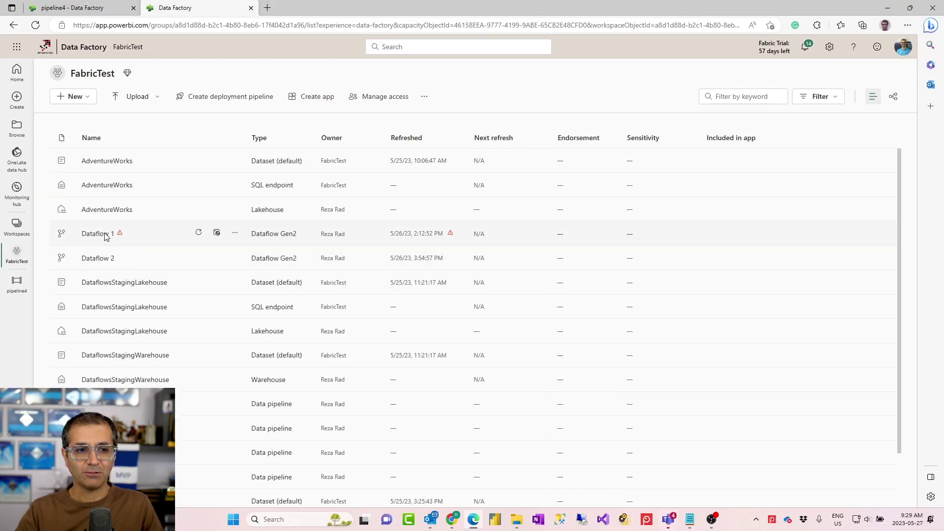
pyautogui.click(105, 9)
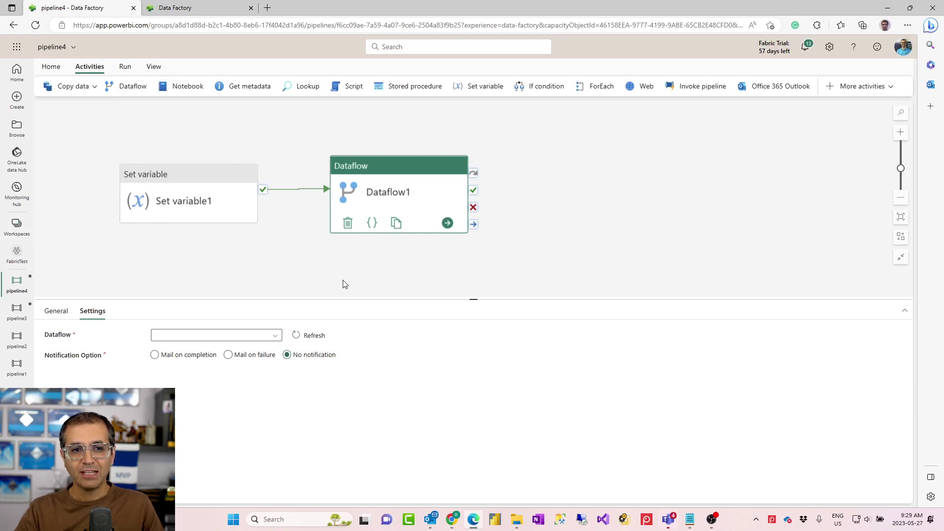
# Step: Choose Dataflow 2 with no notification for Dataflow1 and tidy its canvas position
pyautogui.moveTo(399, 170); pyautogui.dragTo(393, 178)
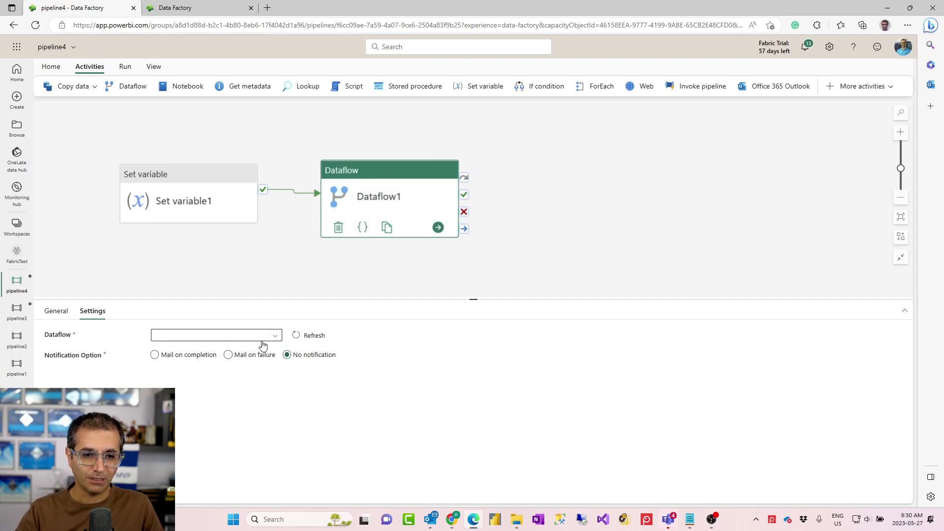
pyautogui.click(278, 339)
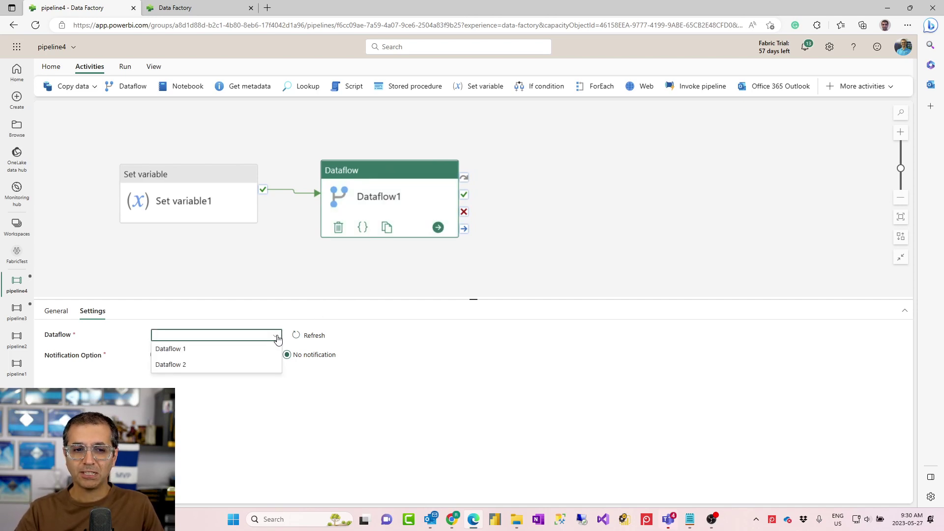
pyautogui.click(194, 365)
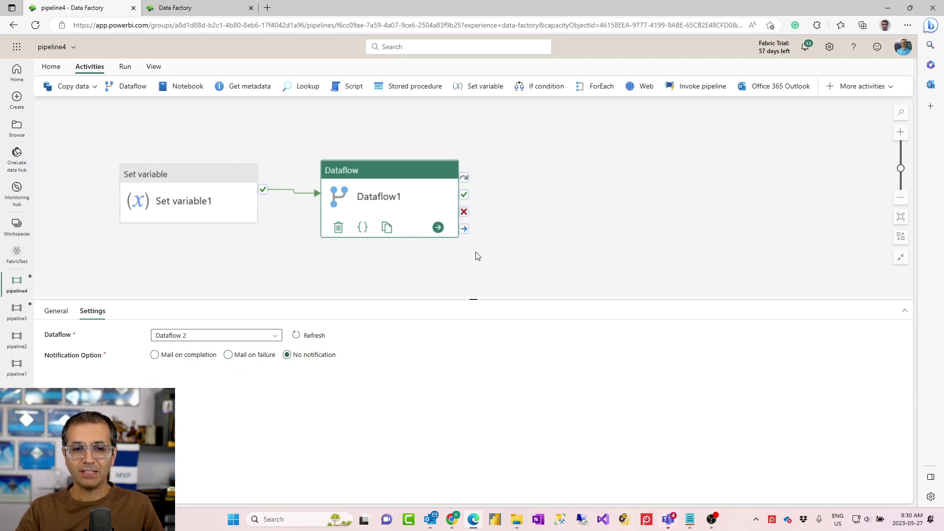
pyautogui.click(572, 218)
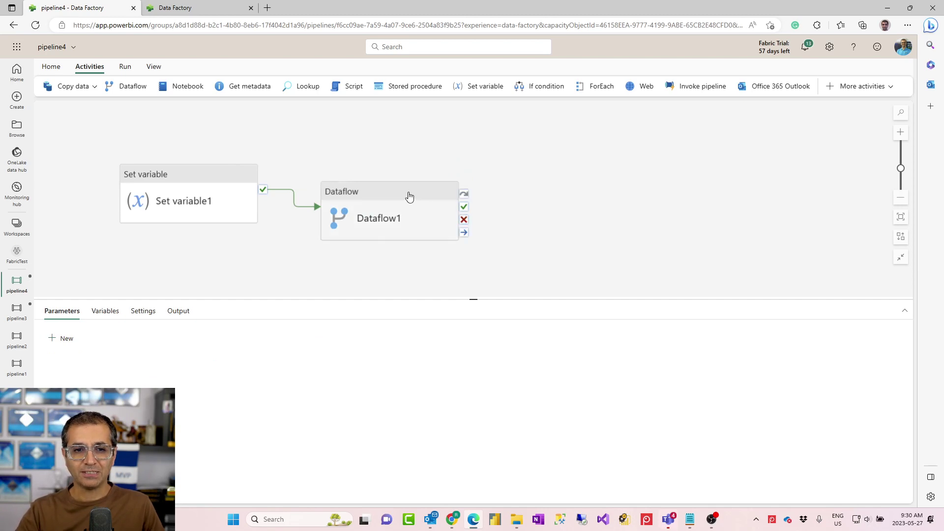
pyautogui.moveTo(409, 197); pyautogui.dragTo(407, 172)
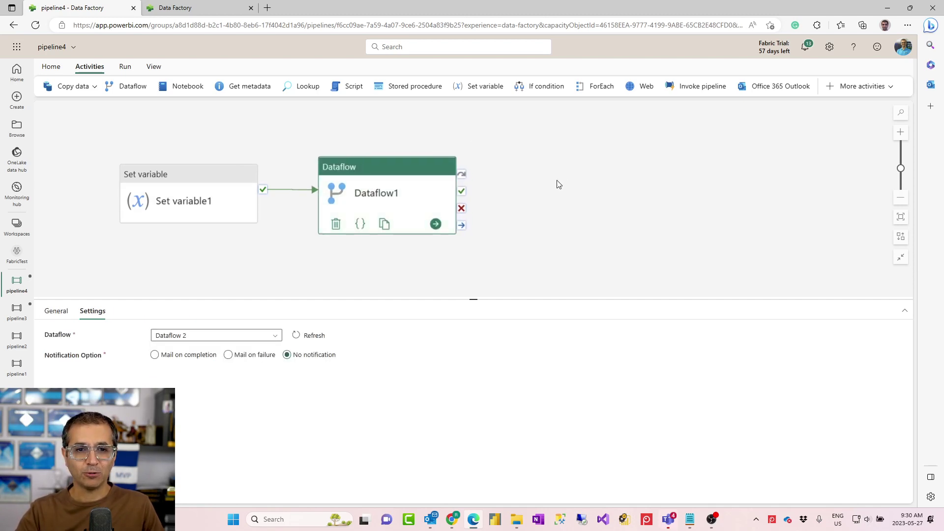
pyautogui.click(551, 204)
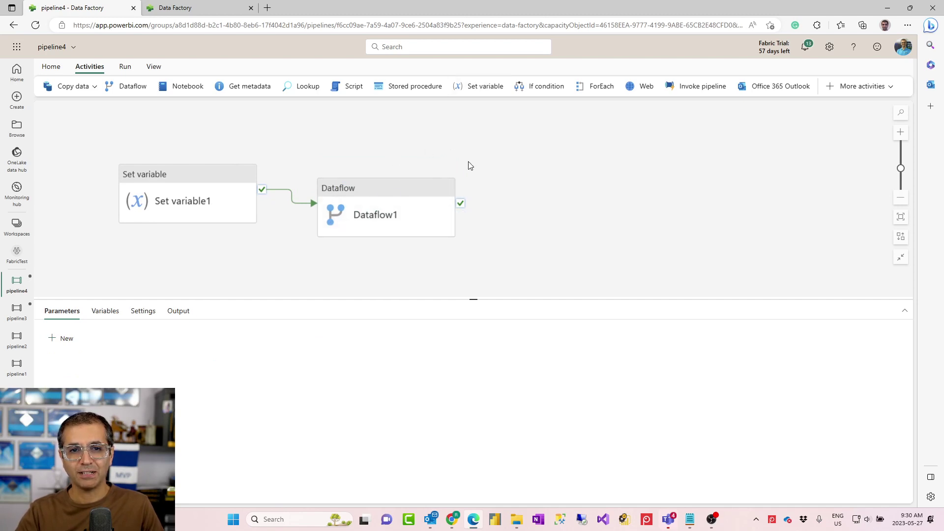
# Step: Add a Set variable2 activity that runs after Dataflow1 succeeds
pyautogui.click(461, 207)
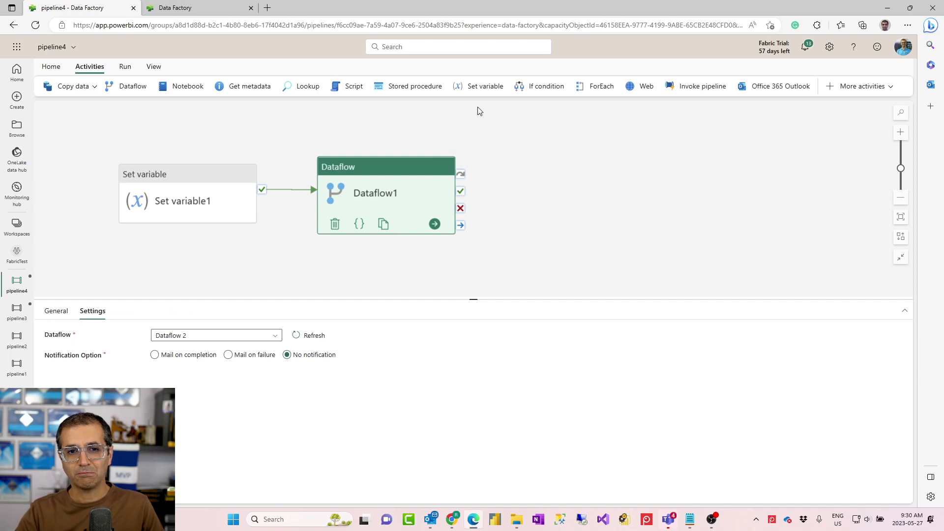
pyautogui.click(482, 87)
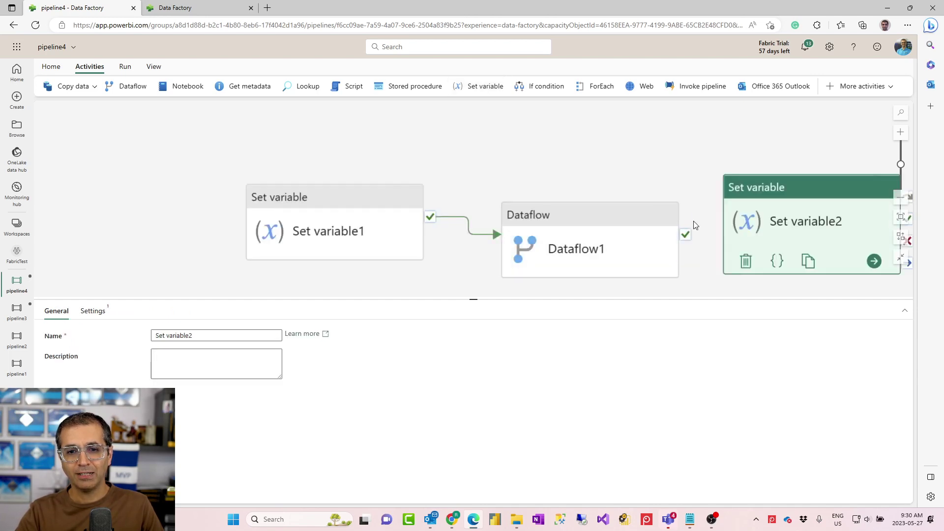
pyautogui.moveTo(687, 236); pyautogui.dragTo(787, 231)
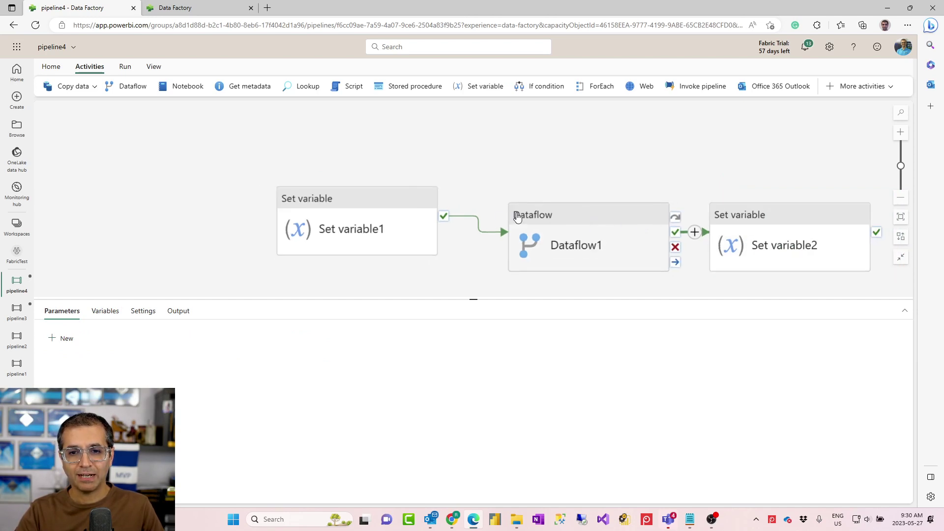
pyautogui.moveTo(379, 182); pyautogui.dragTo(81, 156)
# Step: In Set variable2's settings, create a new pipeline variable named EndTime
pyautogui.click(585, 212)
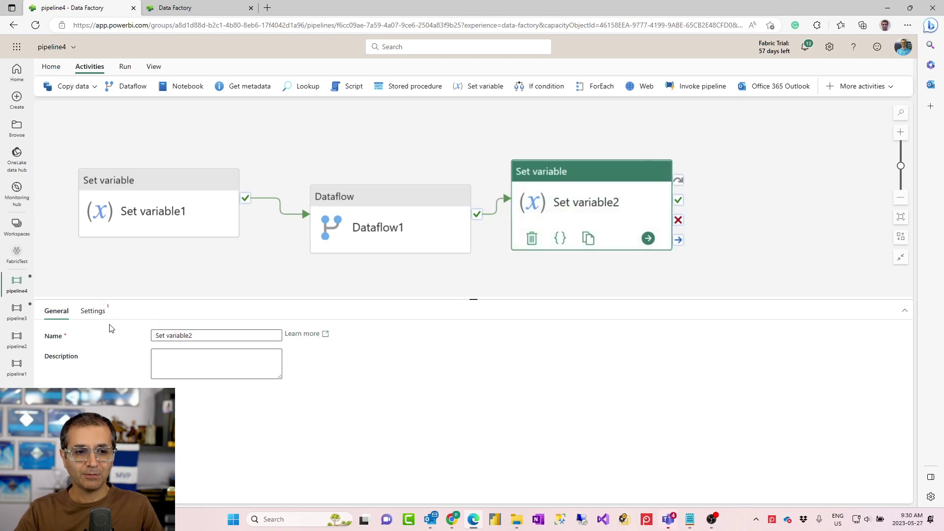
pyautogui.click(93, 311)
pyautogui.click(304, 355)
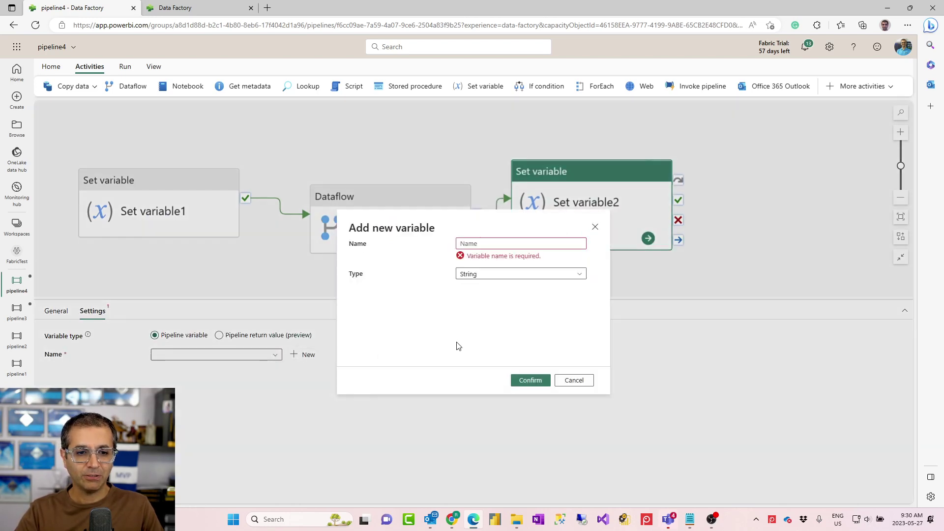
pyautogui.click(478, 243)
pyautogui.write('End')
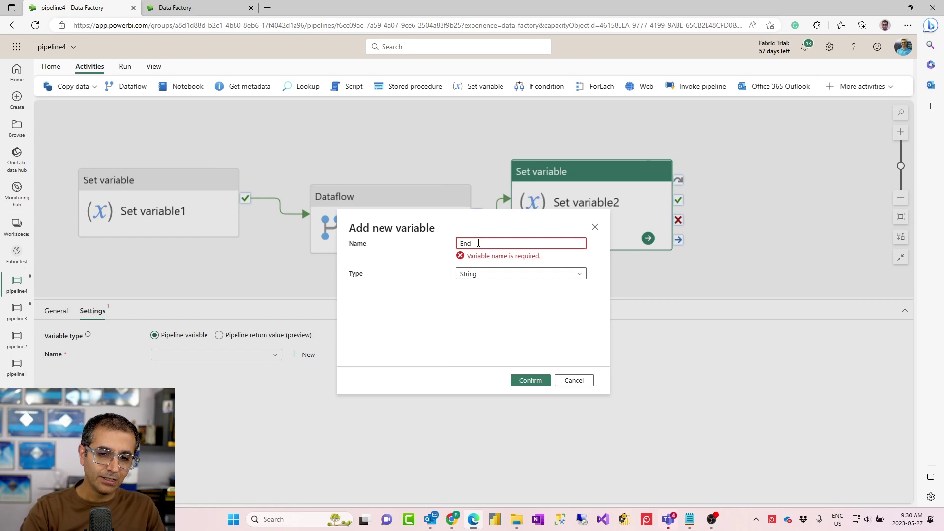
pyautogui.write('Time')
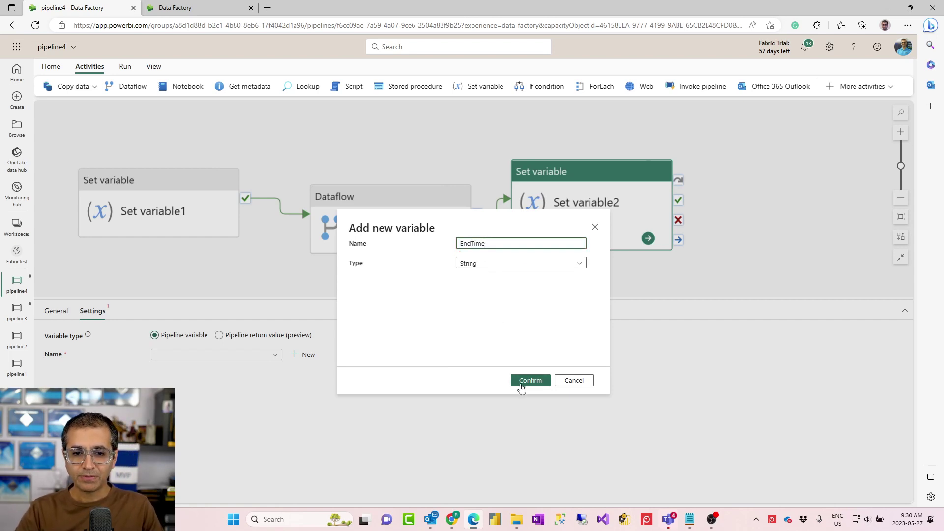
pyautogui.click(523, 383)
pyautogui.click(244, 389)
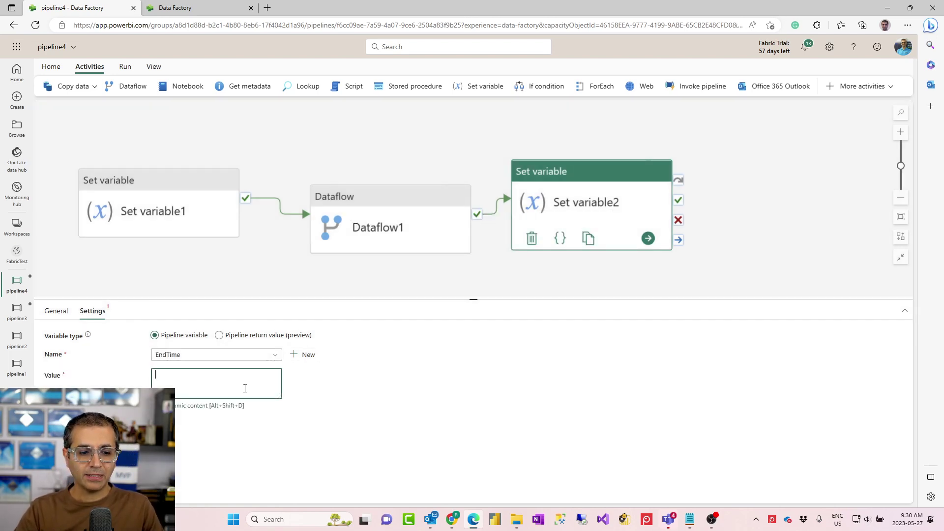
pyautogui.hotkey('alt', 'shift', 'd')
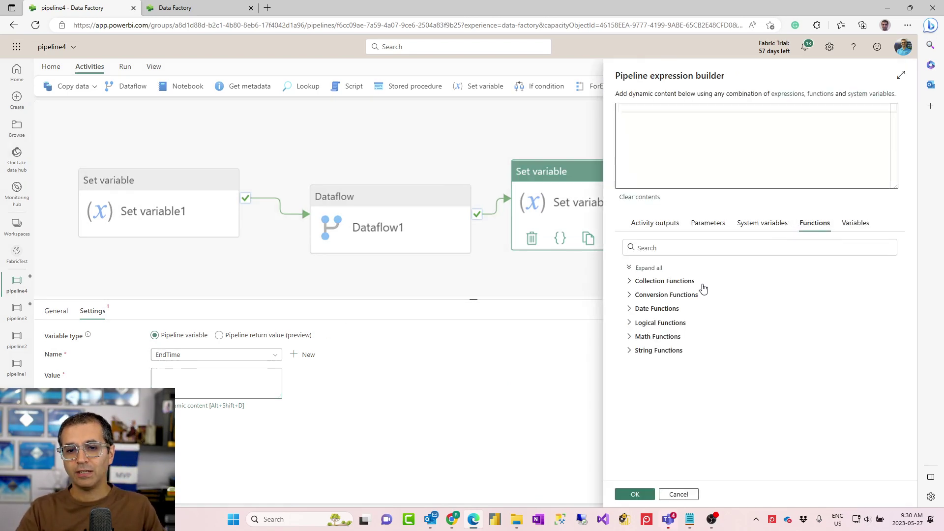
pyautogui.click(644, 309)
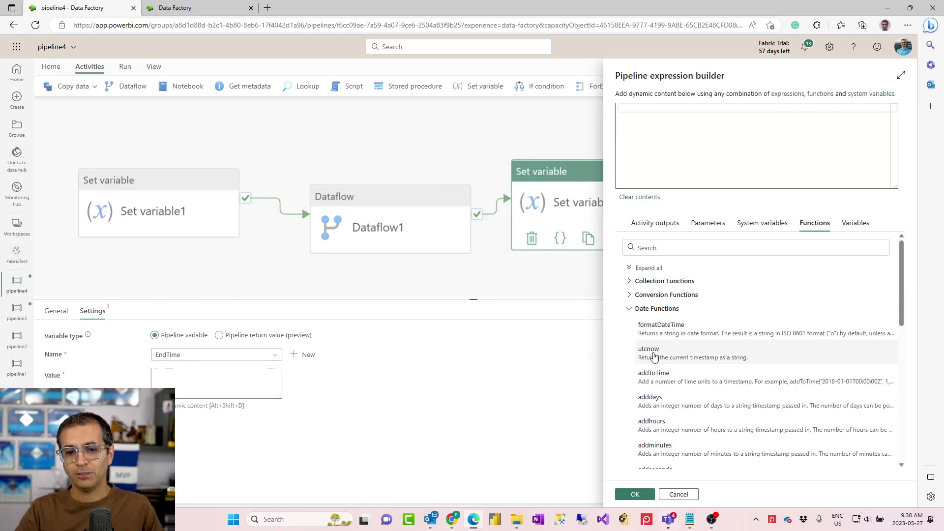
pyautogui.click(655, 352)
pyautogui.click(635, 495)
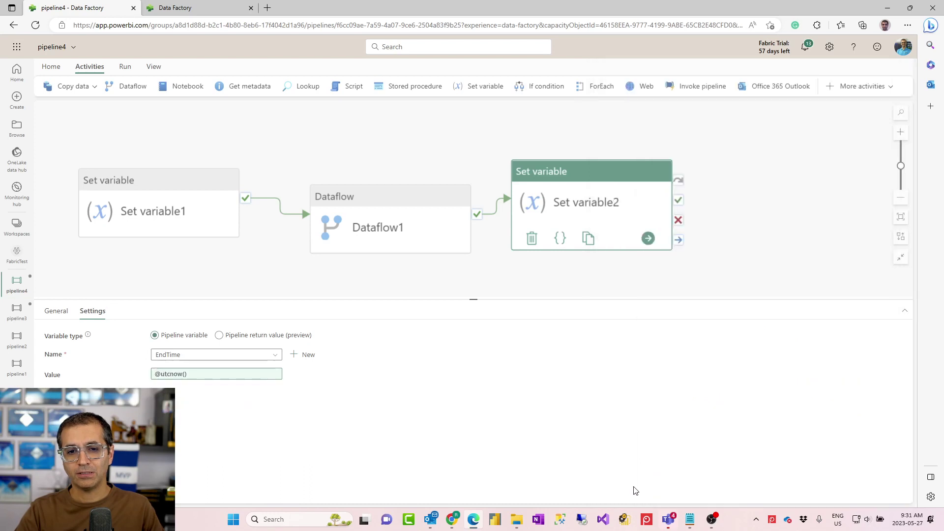
pyautogui.click(755, 269)
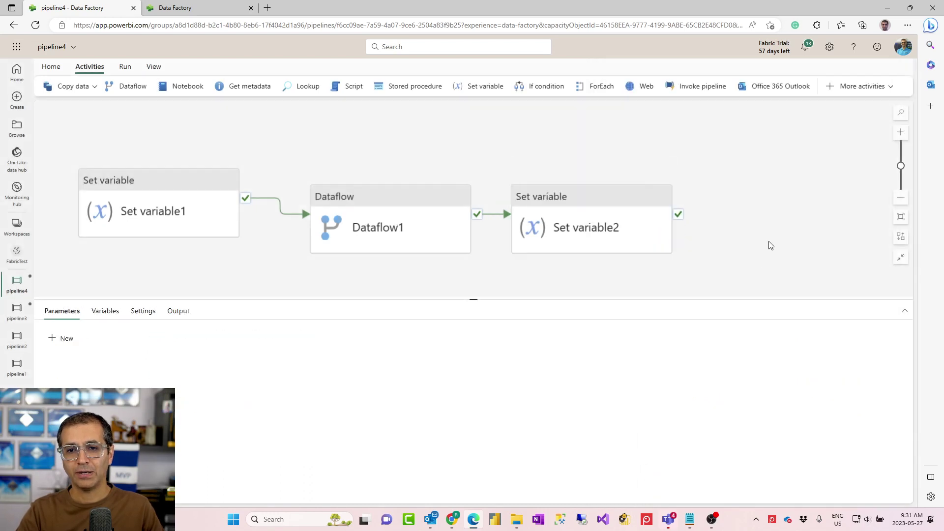
# Step: Add an Office 365 Outlook activity and cancel the Grant consent request
pyautogui.click(774, 91)
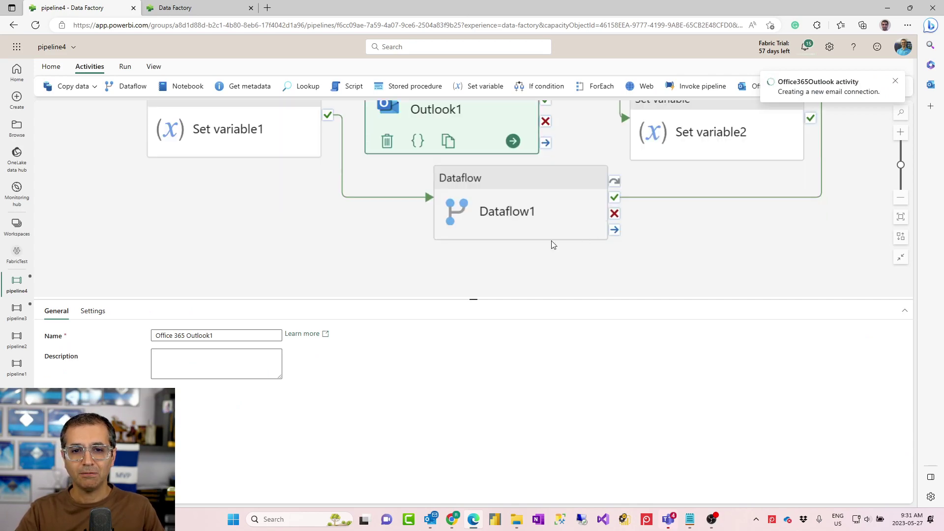
pyautogui.hotkey('ctrl', '+')
pyautogui.hotkey('ctrl', '+')
pyautogui.hotkey('ctrl', '+')
pyautogui.hotkey('ctrl', '+')
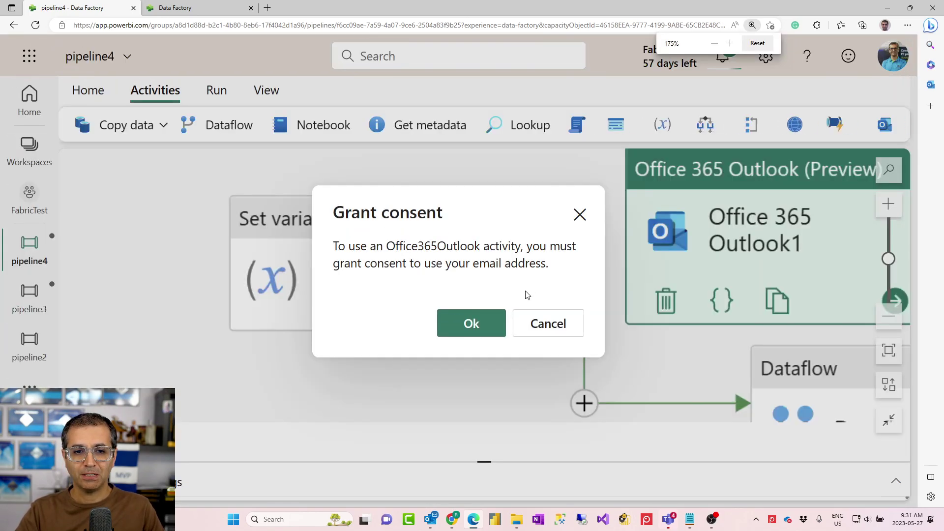
pyautogui.click(548, 324)
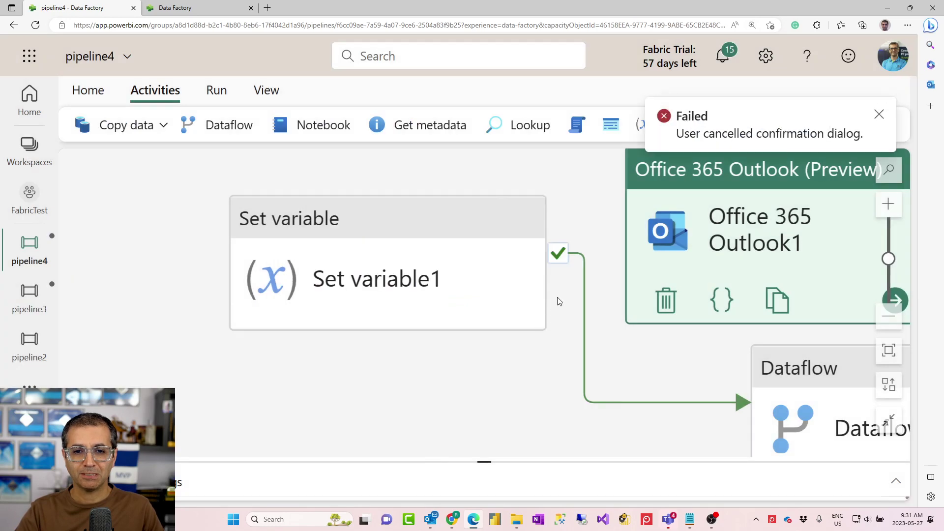
# Step: Dismiss the failure notice and line up Set variable1, Dataflow1 and Set variable2 in a row
pyautogui.click(879, 120)
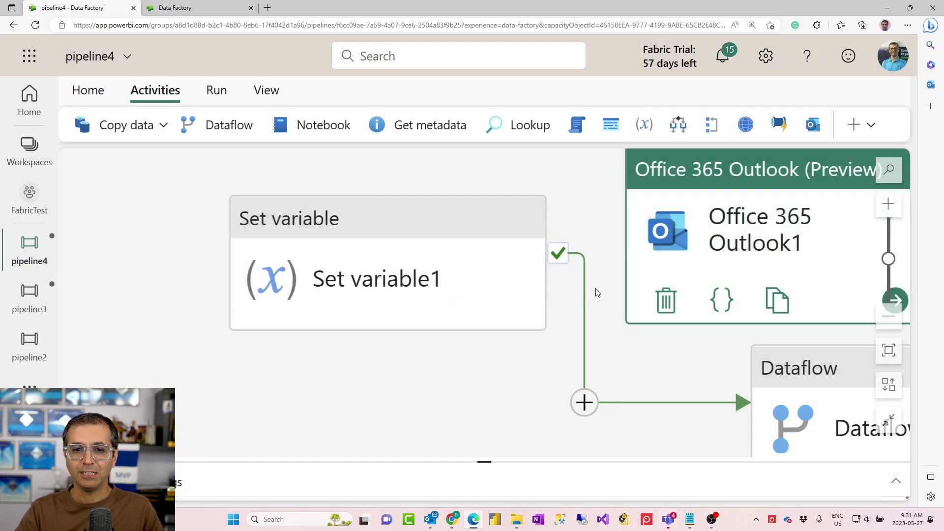
pyautogui.scroll(-3, 598, 289)
pyautogui.scroll(-3, 597, 289)
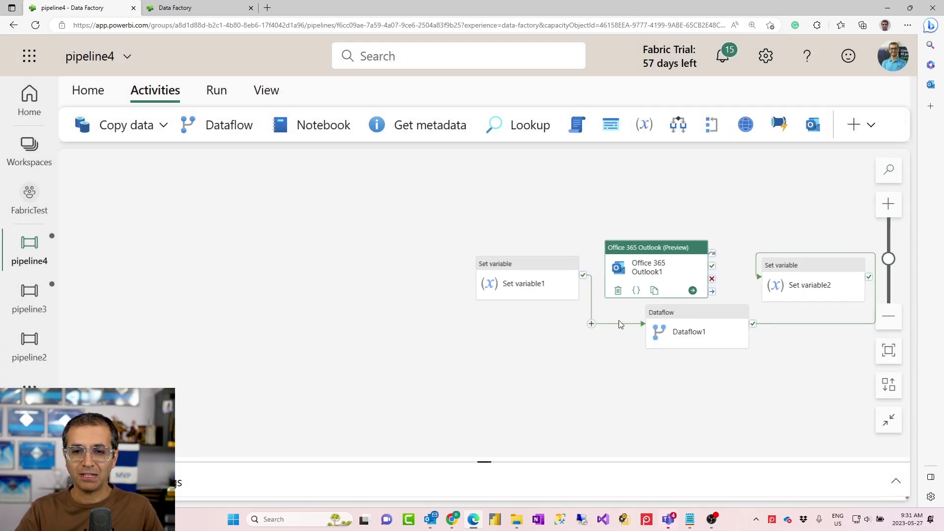
pyautogui.moveTo(519, 274); pyautogui.dragTo(151, 208)
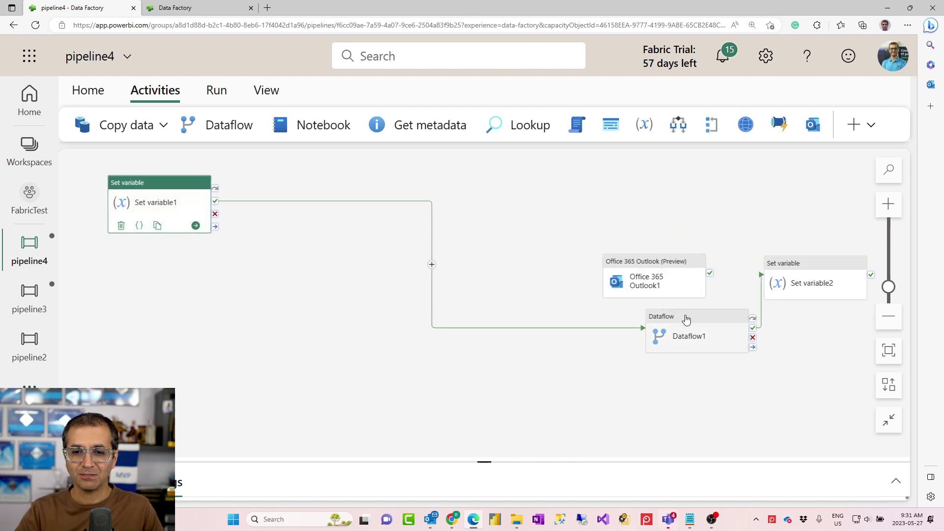
pyautogui.moveTo(698, 329); pyautogui.dragTo(362, 225)
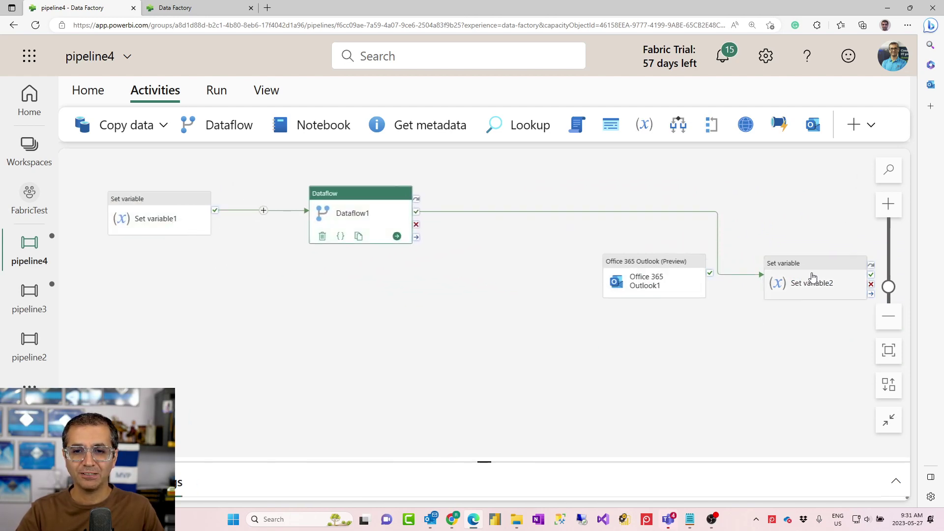
pyautogui.moveTo(831, 272); pyautogui.dragTo(531, 250)
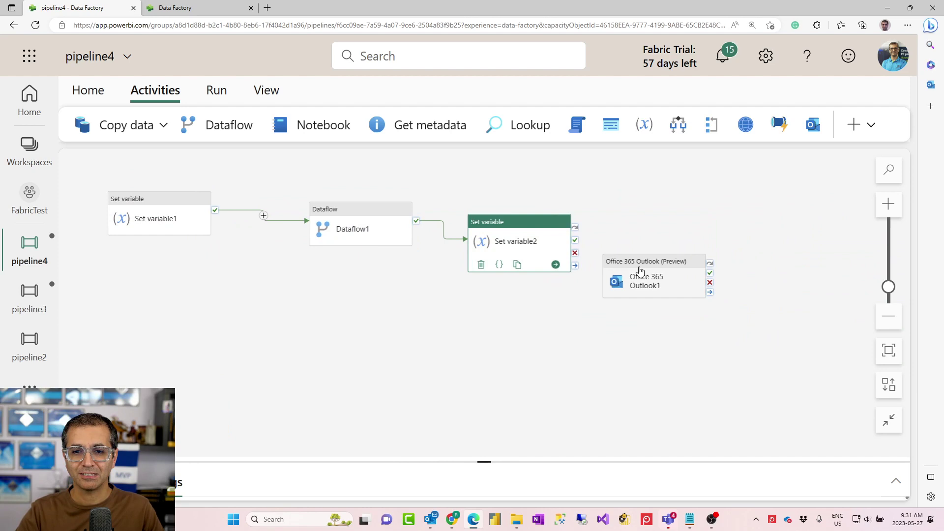
# Step: Link Office 365 Outlook1 to run after Set variable2 succeeds, then zoom the page out
pyautogui.moveTo(639, 271); pyautogui.dragTo(673, 233)
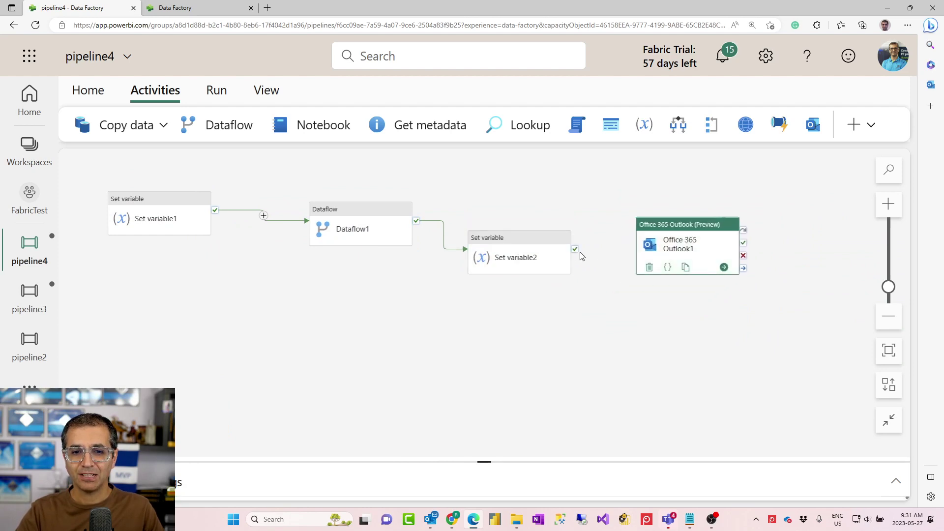
pyautogui.moveTo(575, 249); pyautogui.dragTo(670, 243)
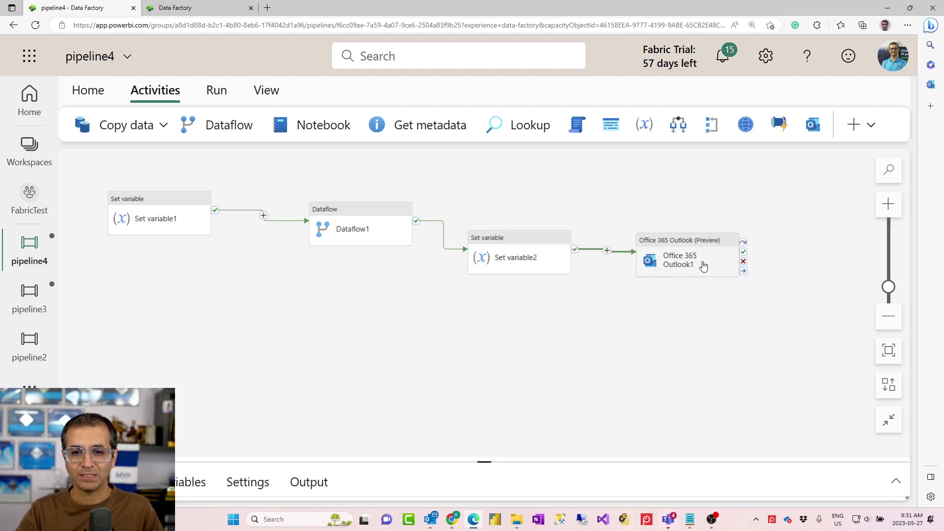
pyautogui.click(701, 265)
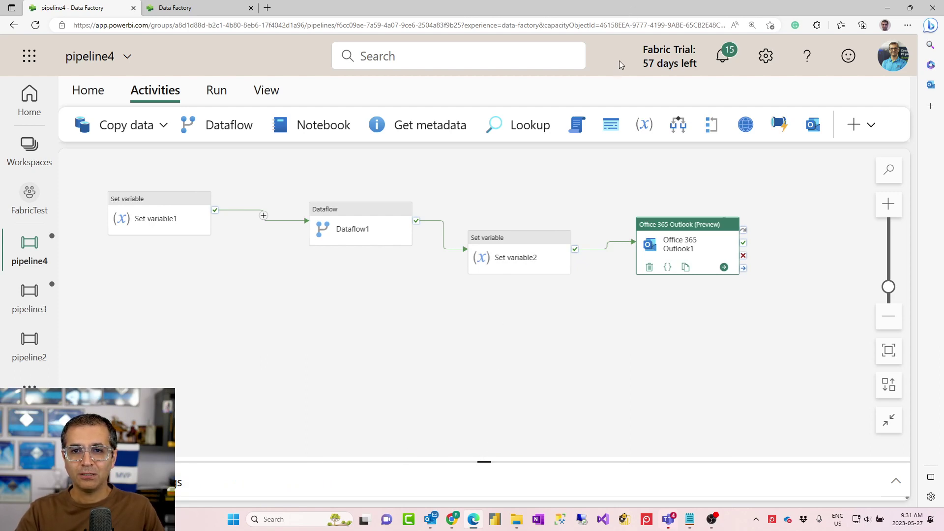
pyautogui.hotkey('ctrl', '-')
pyautogui.hotkey('ctrl', '-')
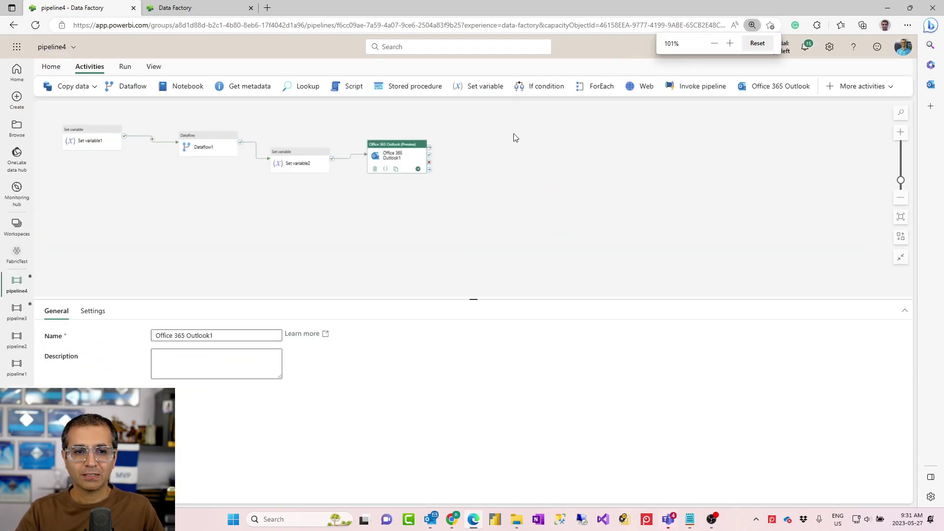
# Step: Show the Outlook activity's email settings and check the empty To and Subject fields
pyautogui.click(92, 311)
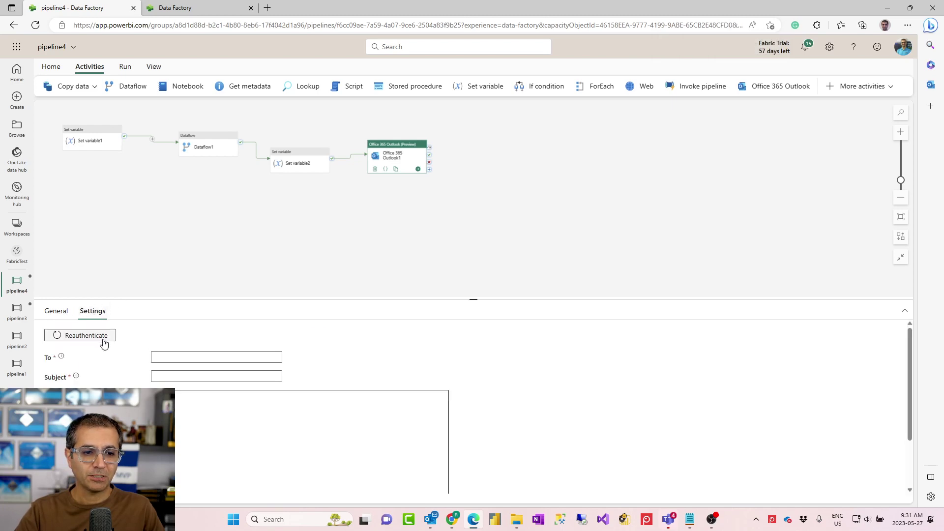
pyautogui.scroll(2, 231, 201)
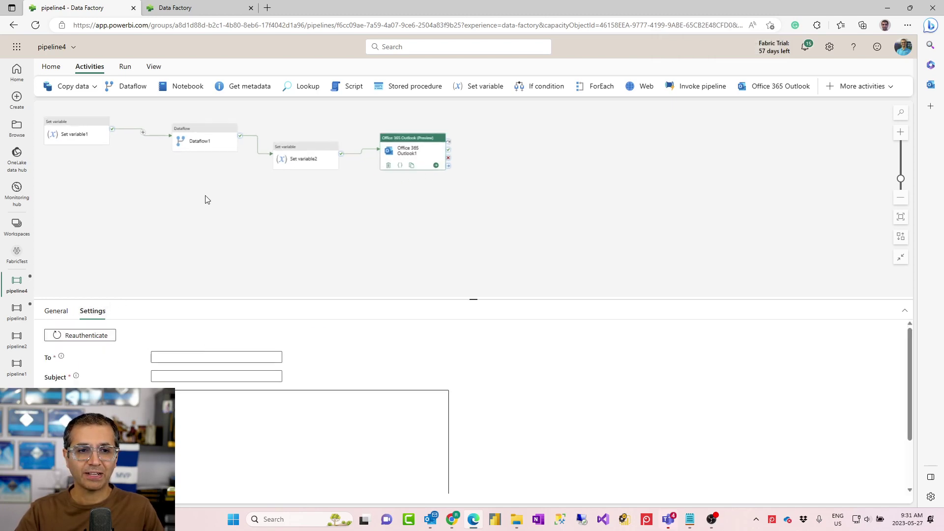
pyautogui.scroll(3, 261, 230)
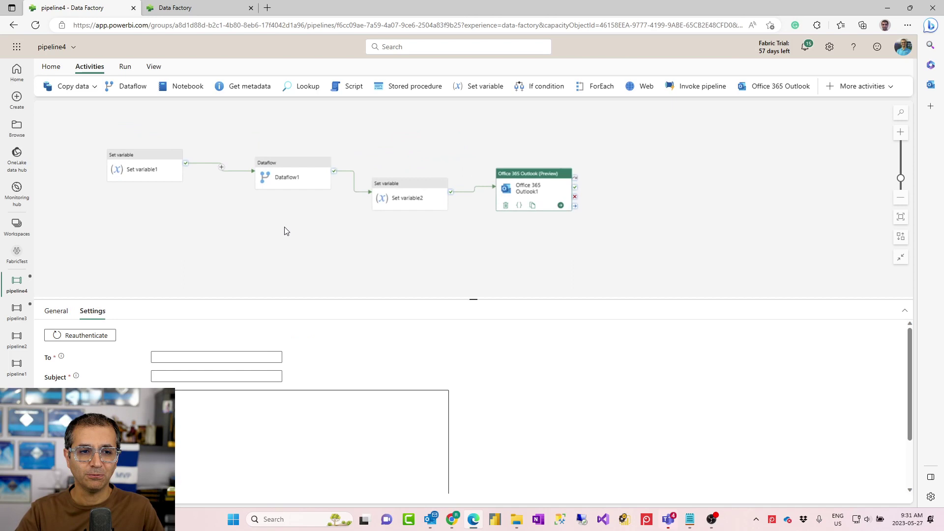
pyautogui.scroll(1, 286, 230)
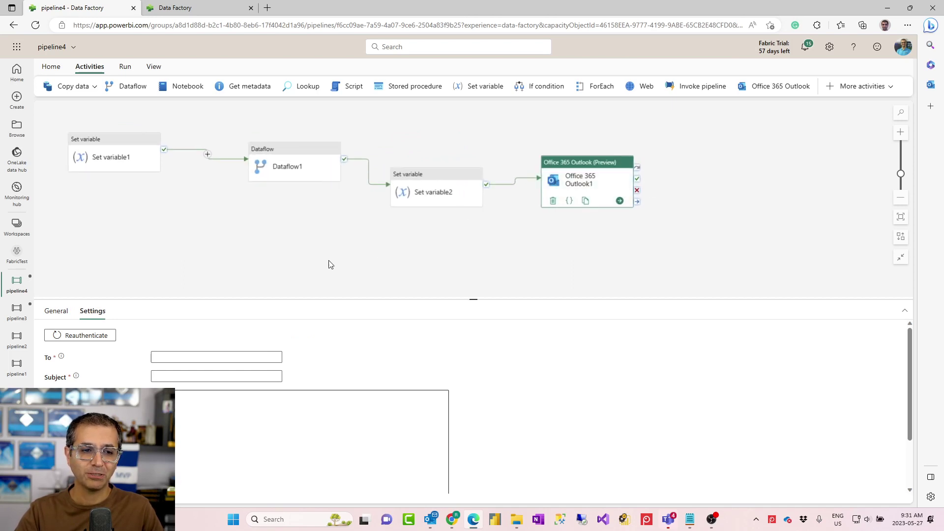
pyautogui.click(176, 358)
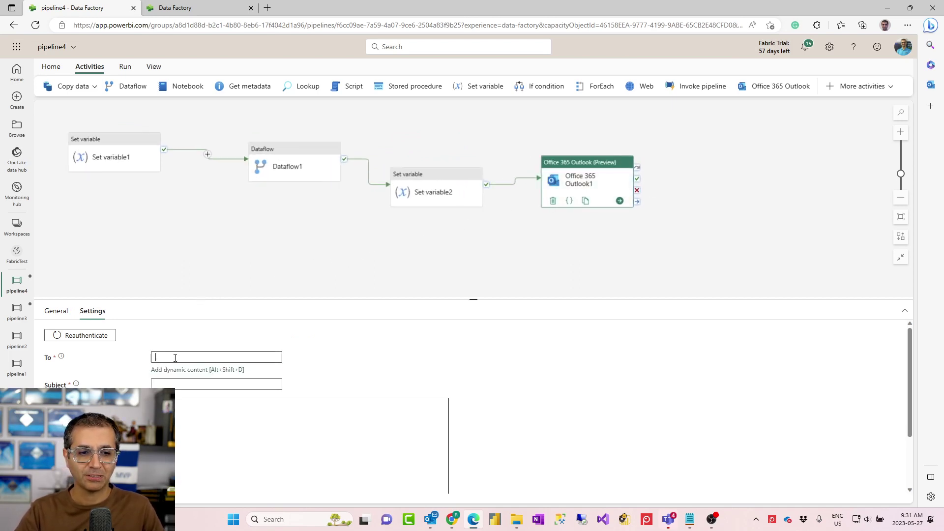
pyautogui.click(175, 384)
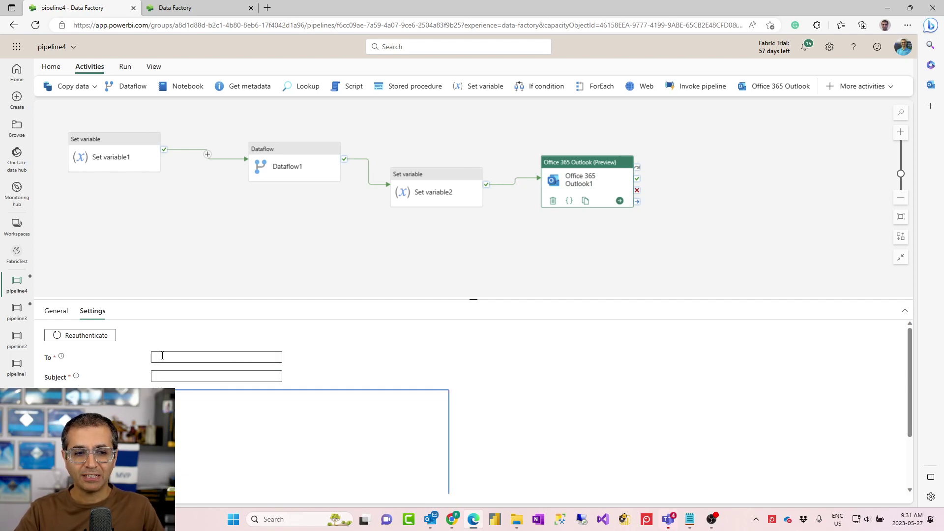
pyautogui.click(168, 376)
# Step: Check the empty Body field, then deselect and reselect Office 365 Outlook1
pyautogui.click(169, 357)
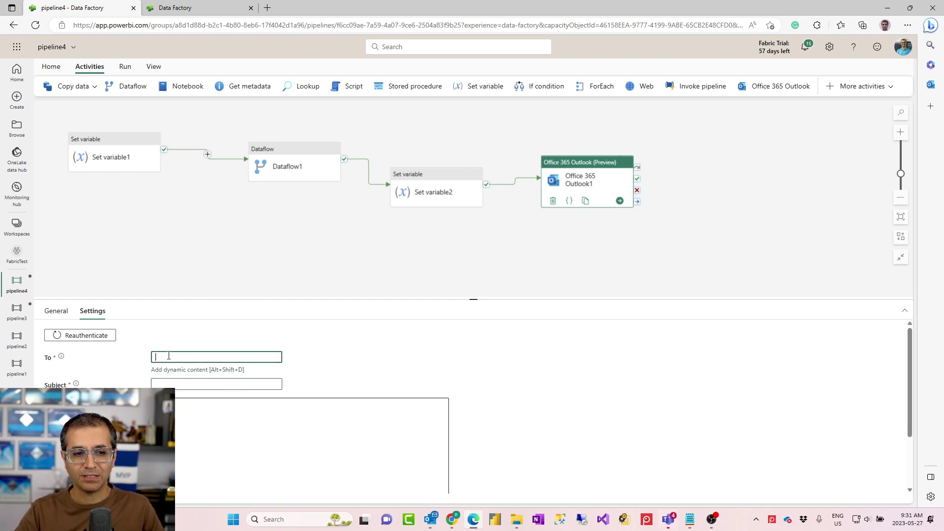
pyautogui.click(188, 428)
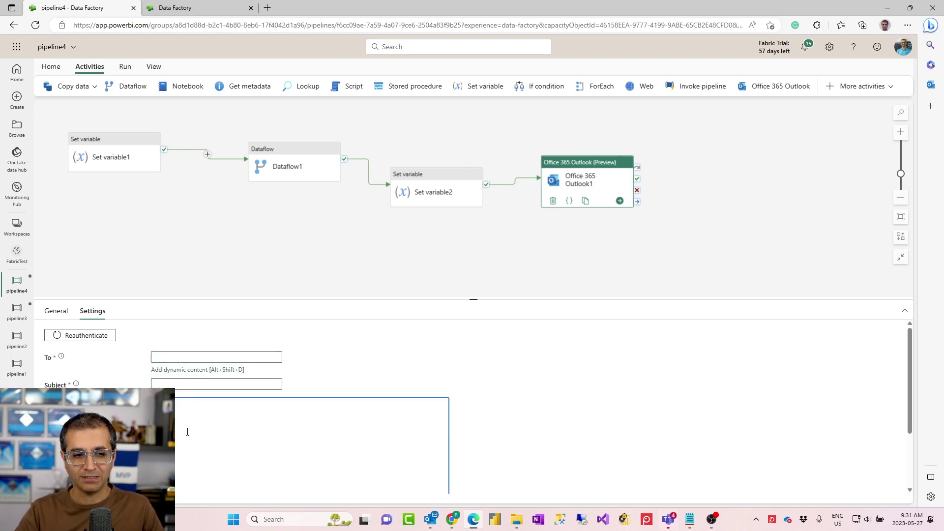
pyautogui.click(176, 357)
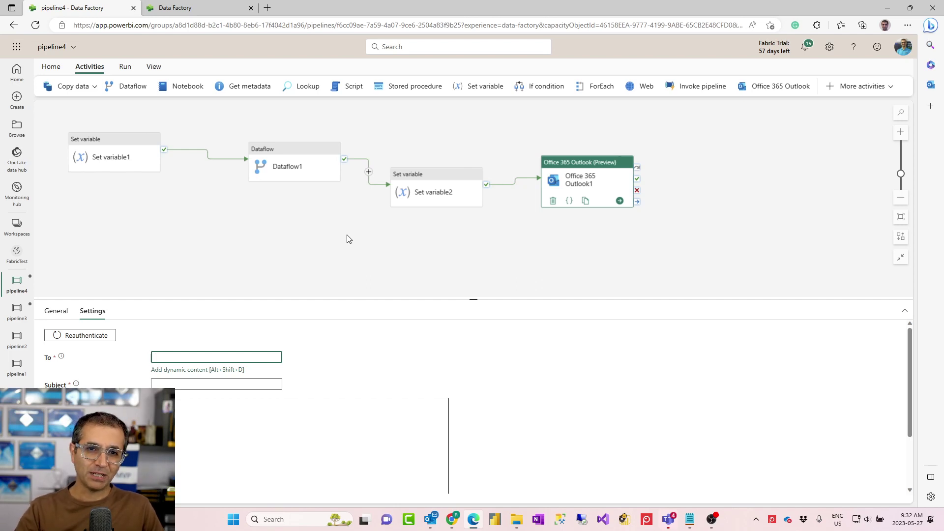
pyautogui.click(187, 384)
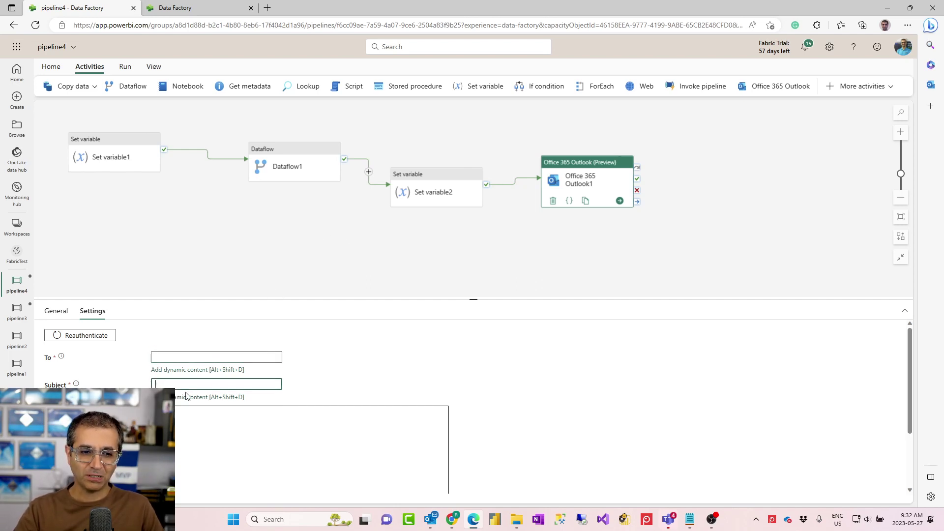
pyautogui.click(179, 434)
pyautogui.click(194, 254)
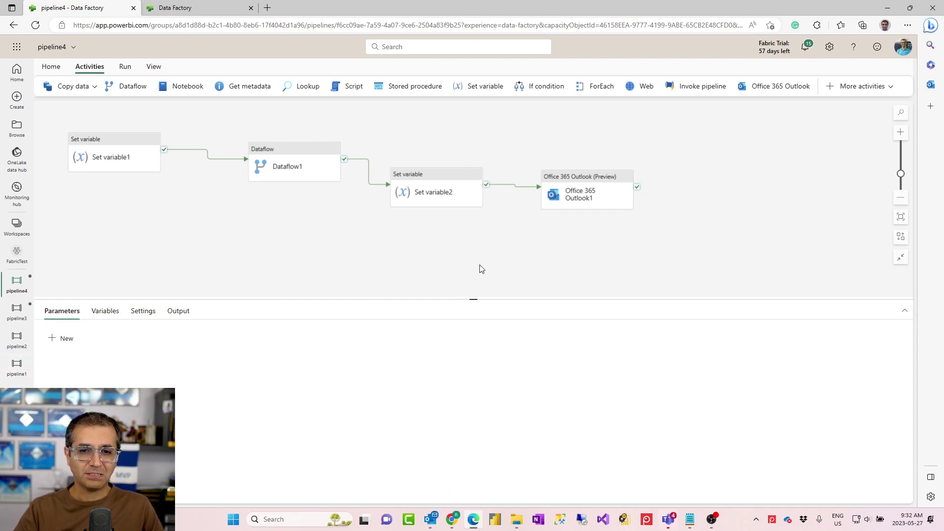
pyautogui.click(590, 192)
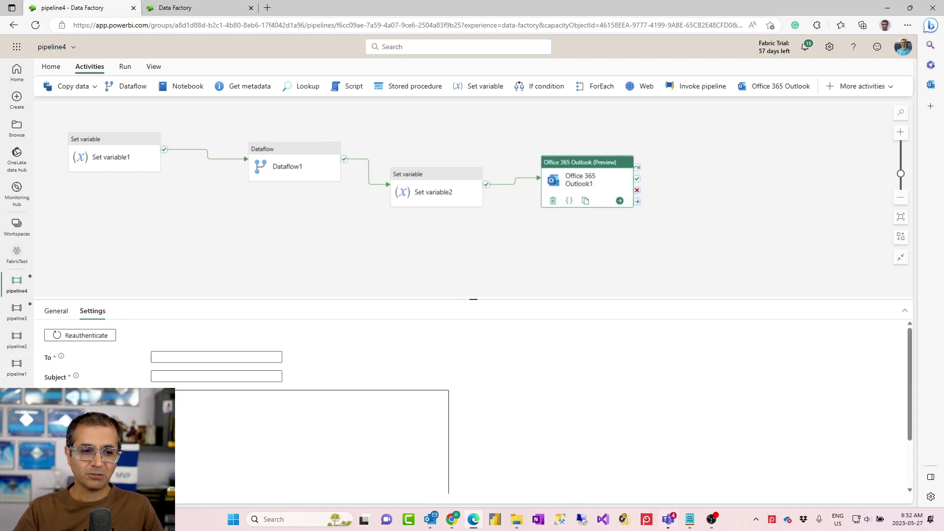
# Step: Open pipeline1 and view its Outlook activity's Body expression
pyautogui.click(17, 371)
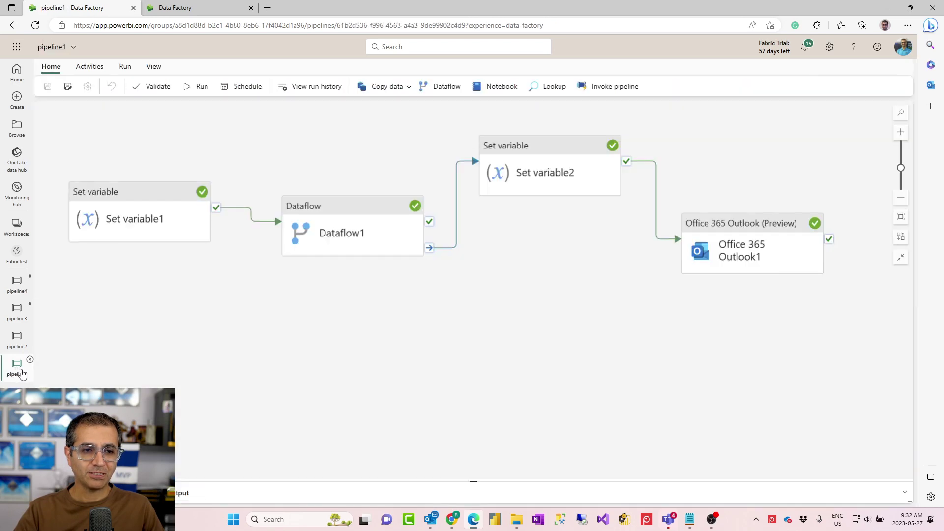
pyautogui.click(767, 232)
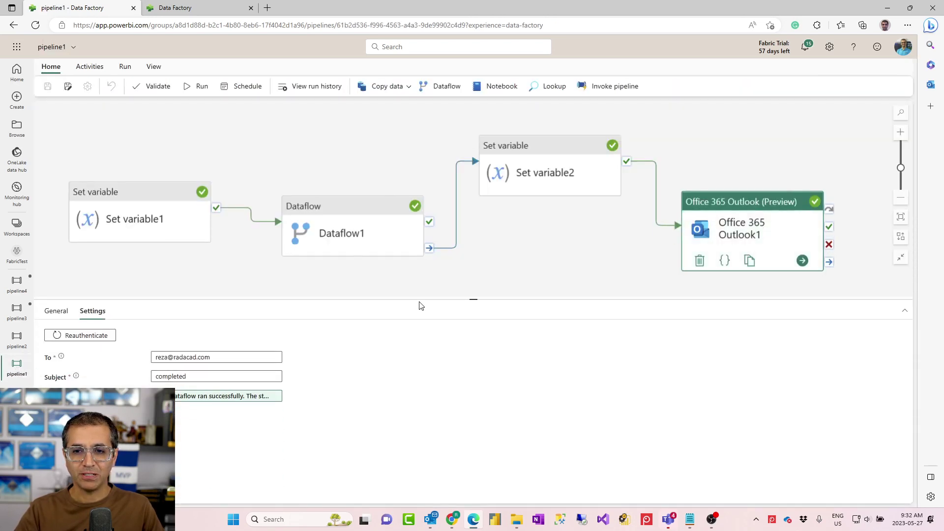
pyautogui.click(220, 398)
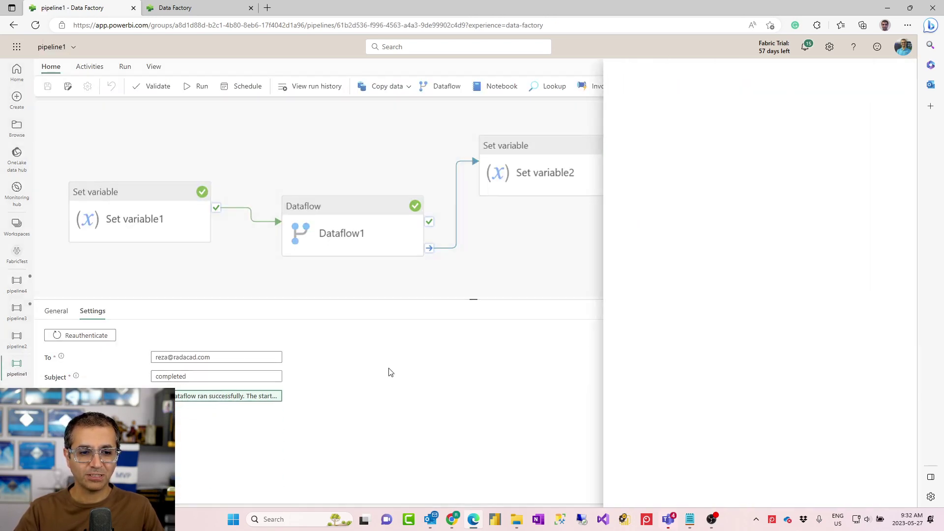
pyautogui.click(740, 109)
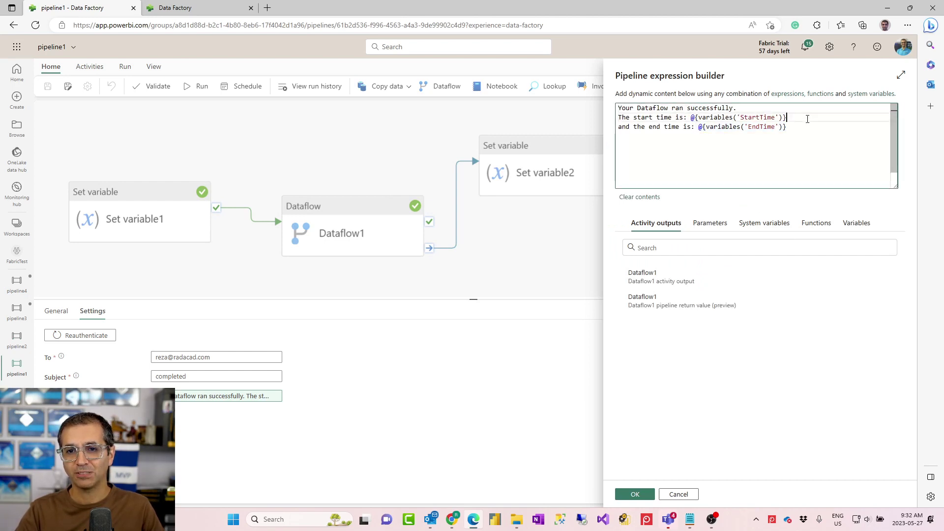
# Step: Review the StartTime and EndTime expressions, cancel the builder, and show the run output
pyautogui.moveTo(807, 118); pyautogui.dragTo(692, 119)
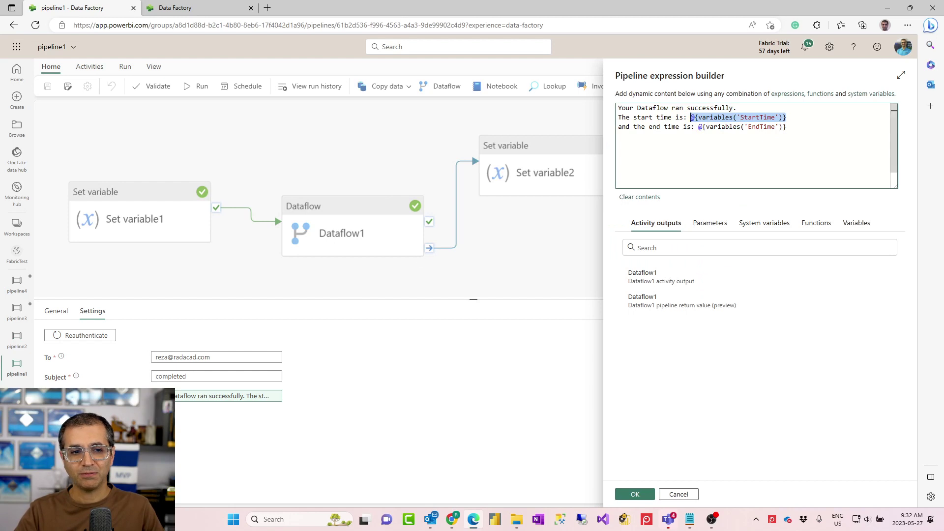
pyautogui.moveTo(789, 128); pyautogui.dragTo(701, 131)
pyautogui.click(816, 142)
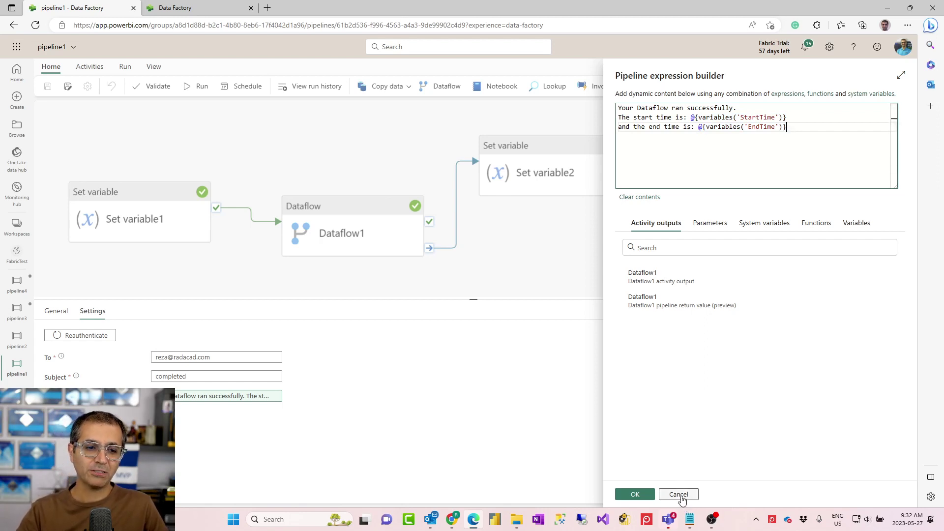
pyautogui.click(681, 498)
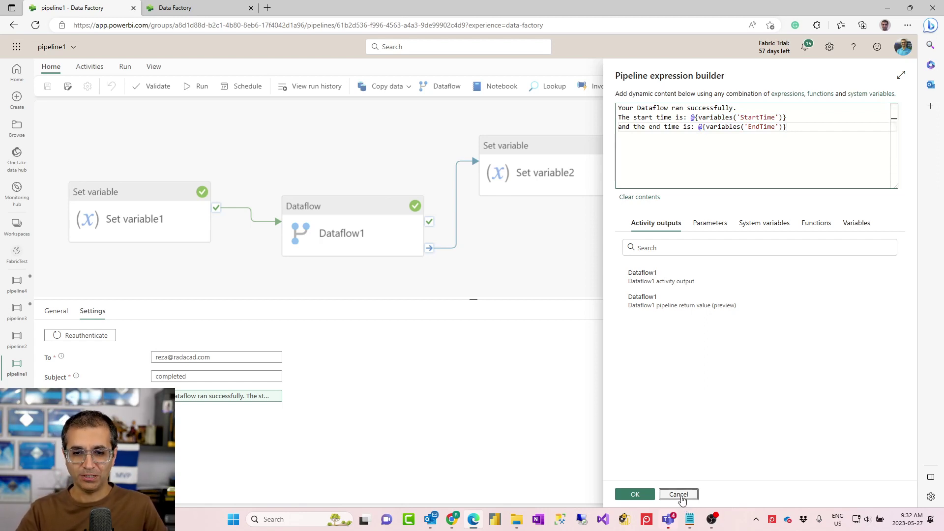
pyautogui.click(547, 270)
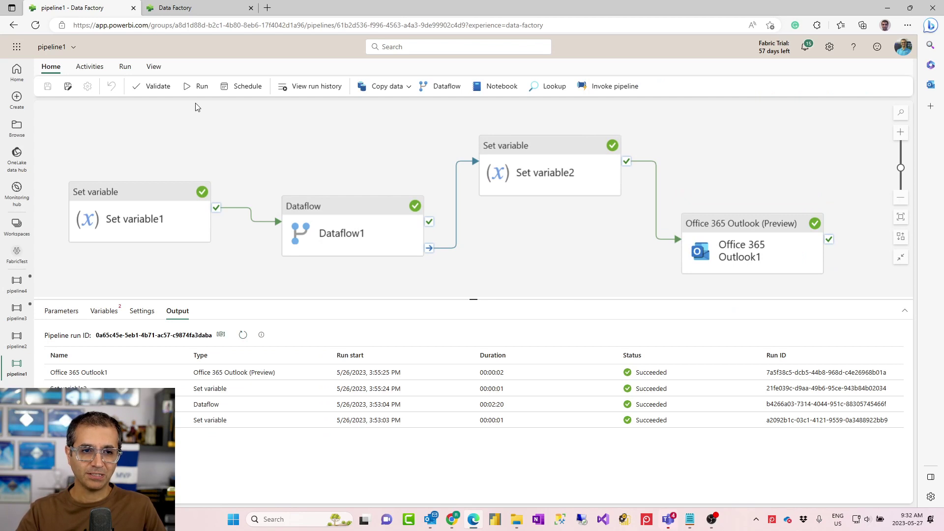
# Step: Run pipeline1 and watch Set variable1 succeed while Dataflow1 goes in progress
pyautogui.click(196, 86)
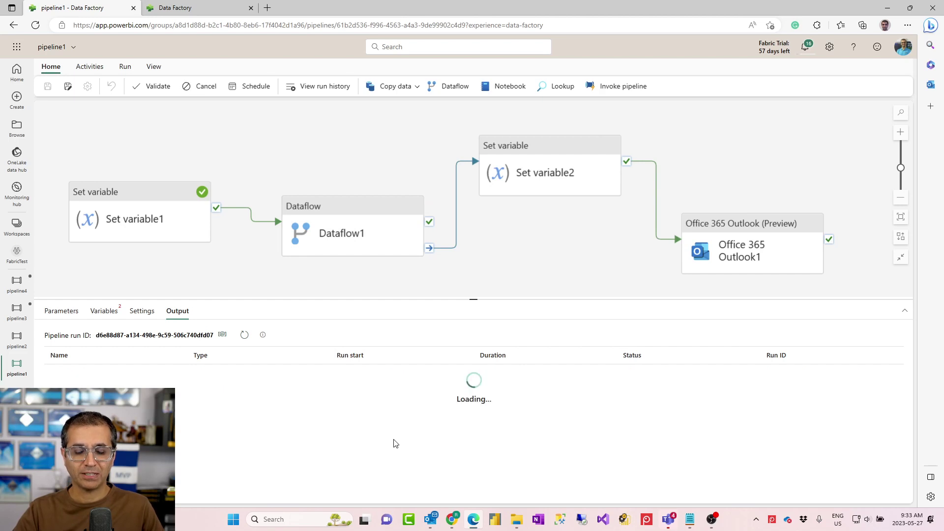
pyautogui.moveTo(400, 235)
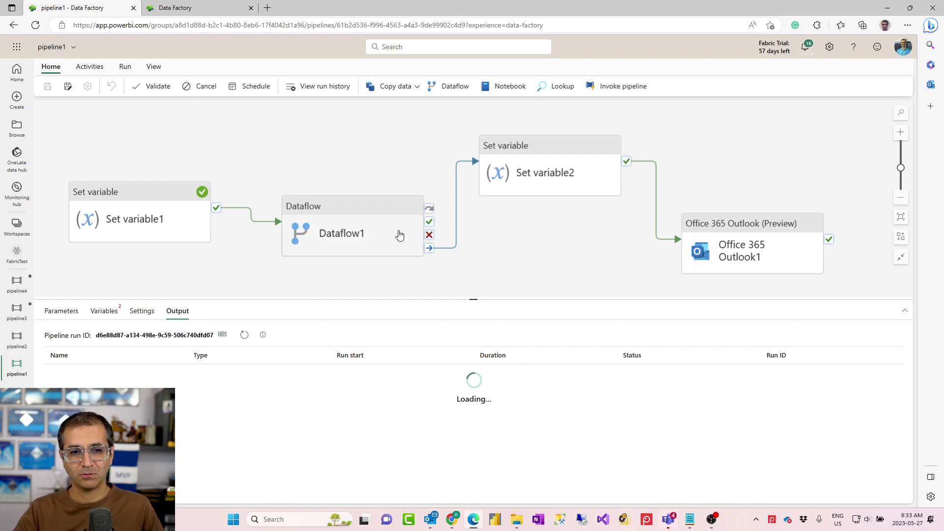
pyautogui.moveTo(733, 234)
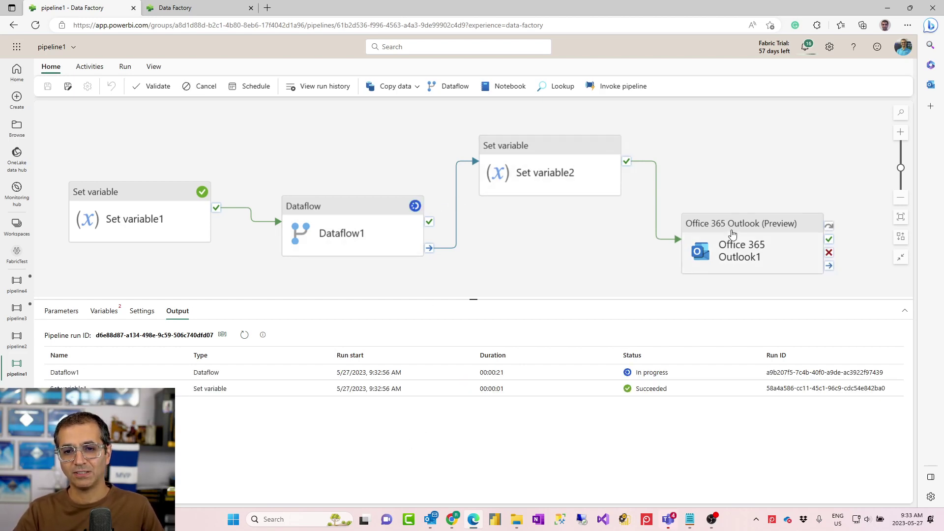